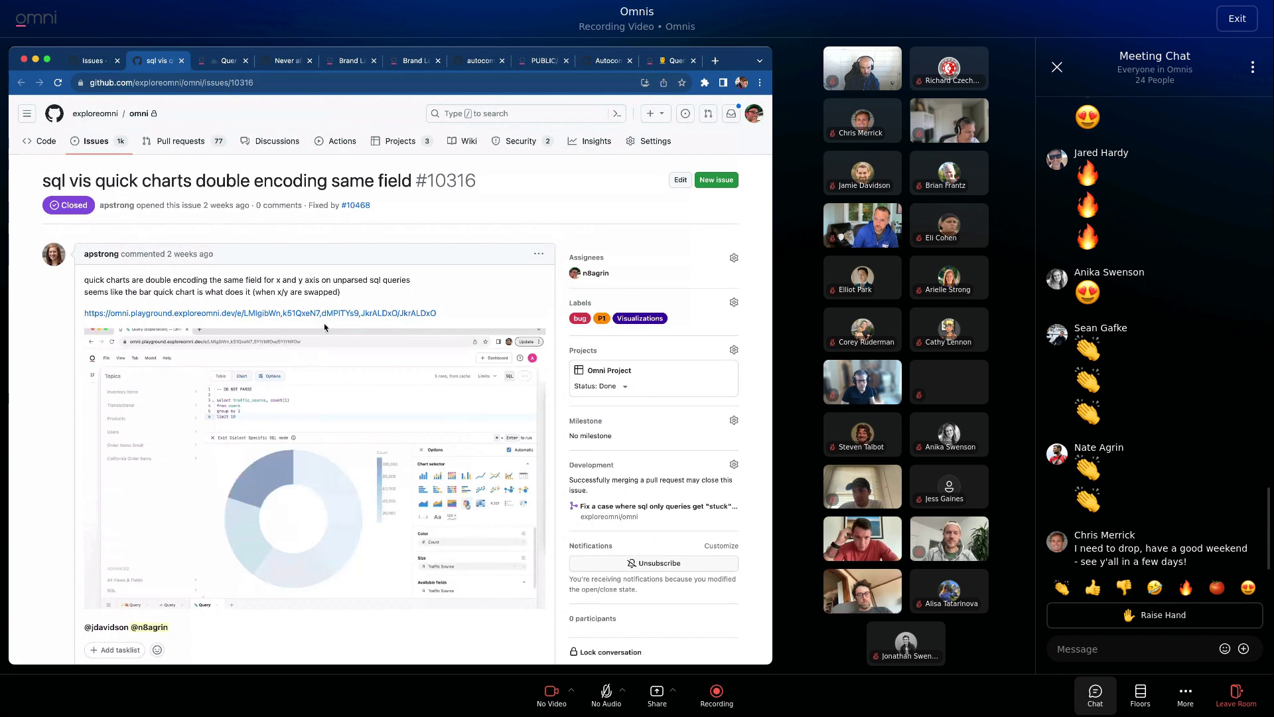
Step: Toggle the traffic source query's chart between vertical and horizontal bars, leaving it as horizontal bars with Count on the X-axis
click(226, 60)
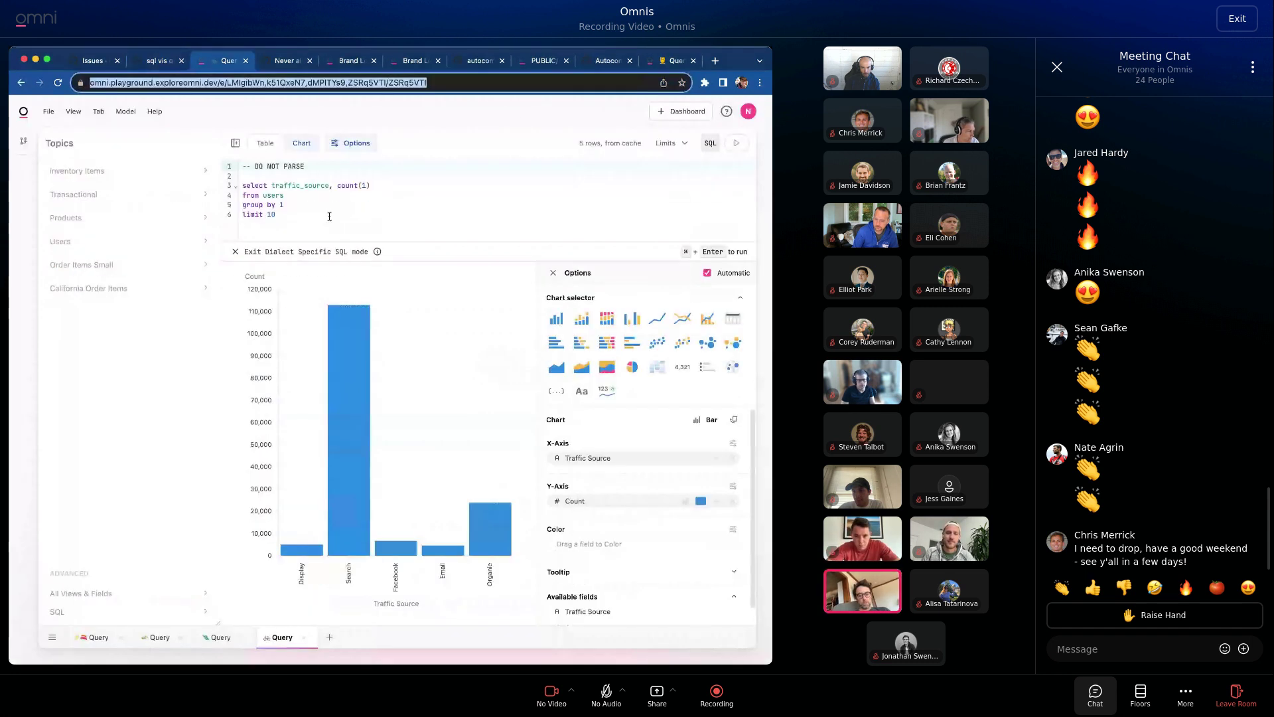
click(560, 322)
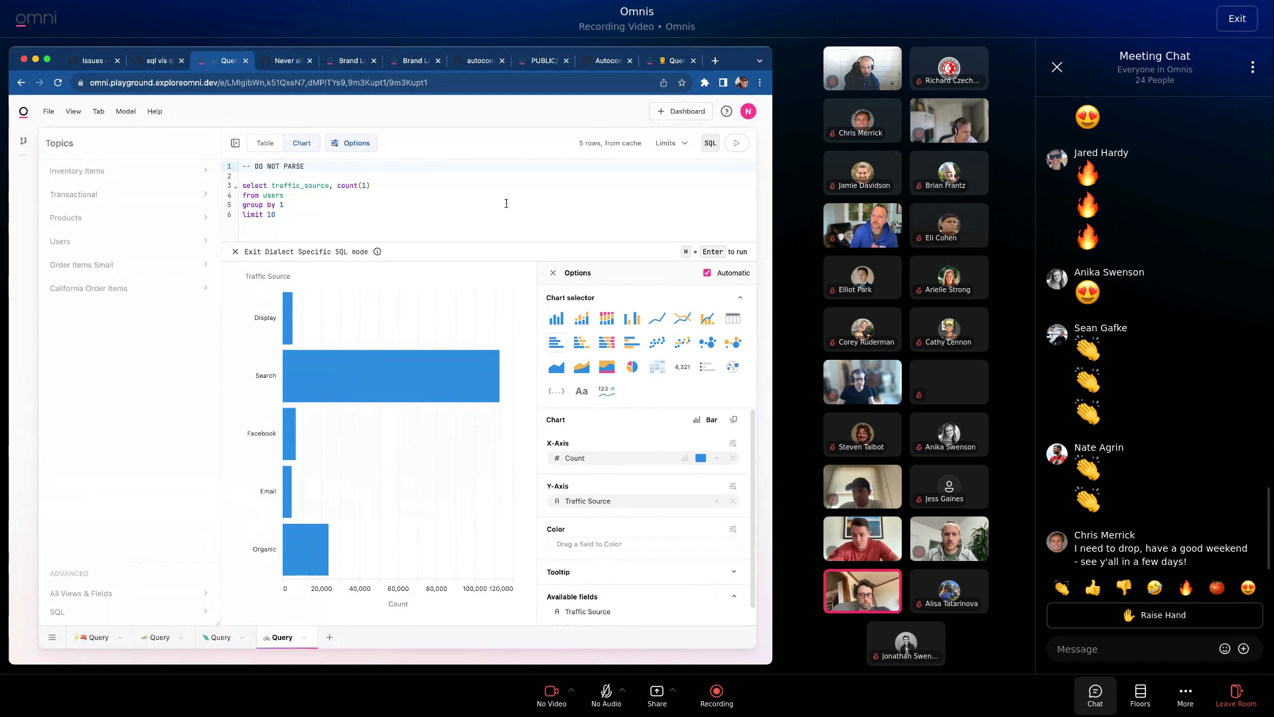
click(632, 324)
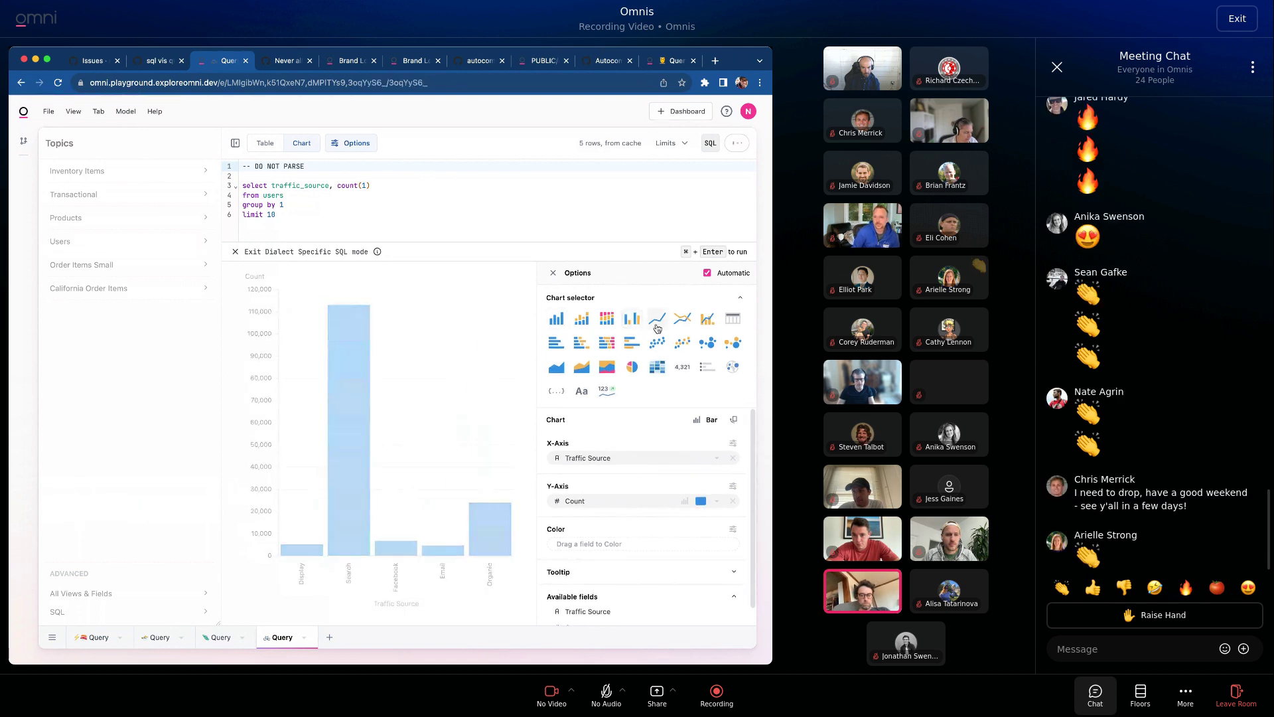
click(556, 320)
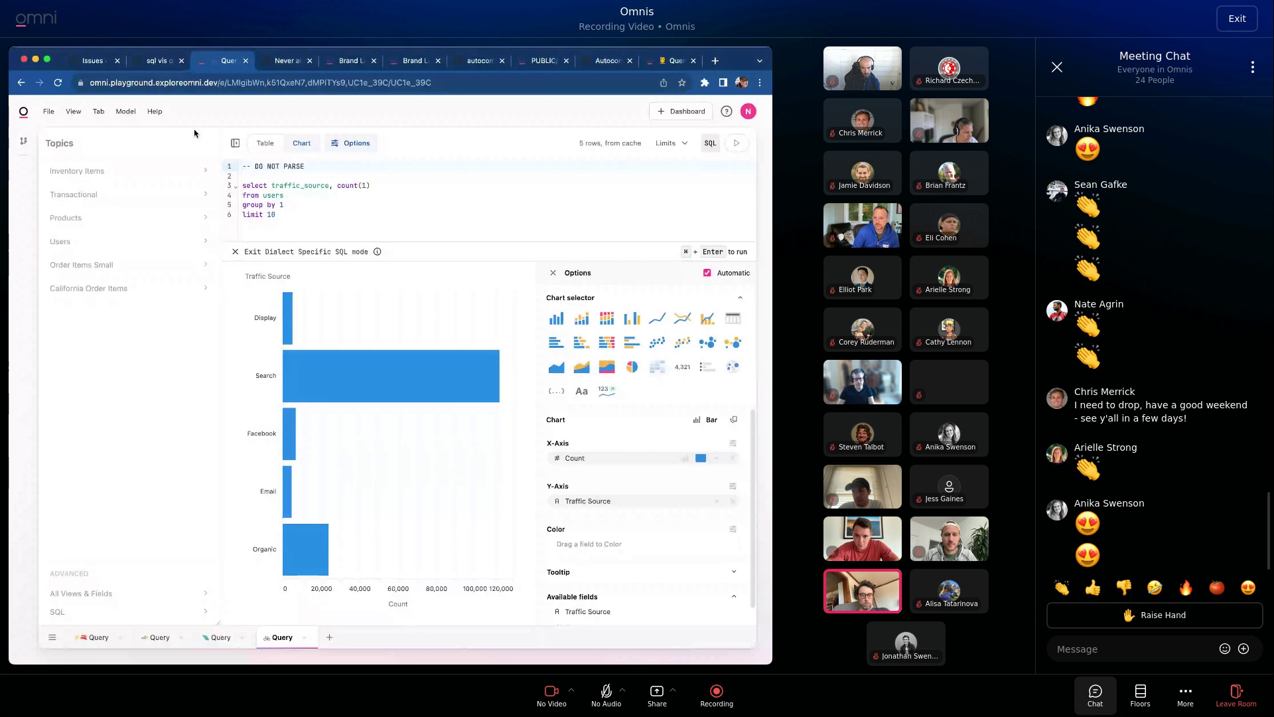
Step: Review issue #10361 about never allowing an underscore to end a URL
click(284, 61)
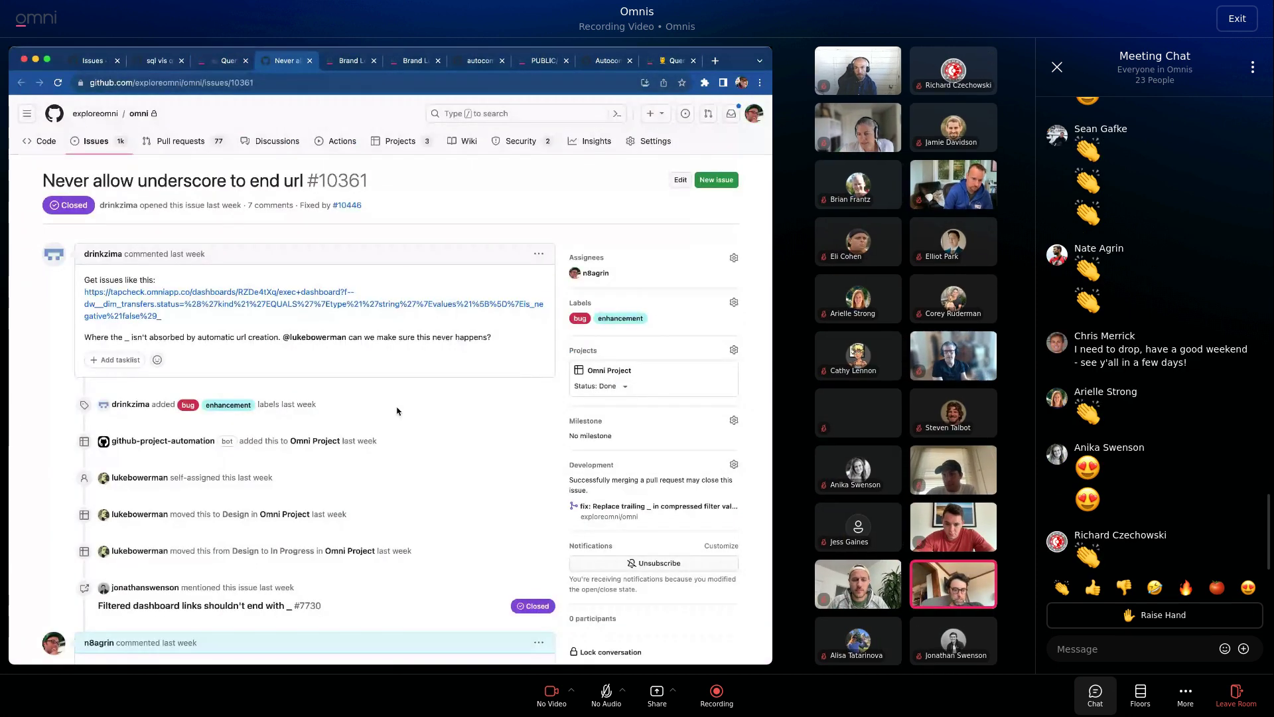
scroll(163, 265, down, 1)
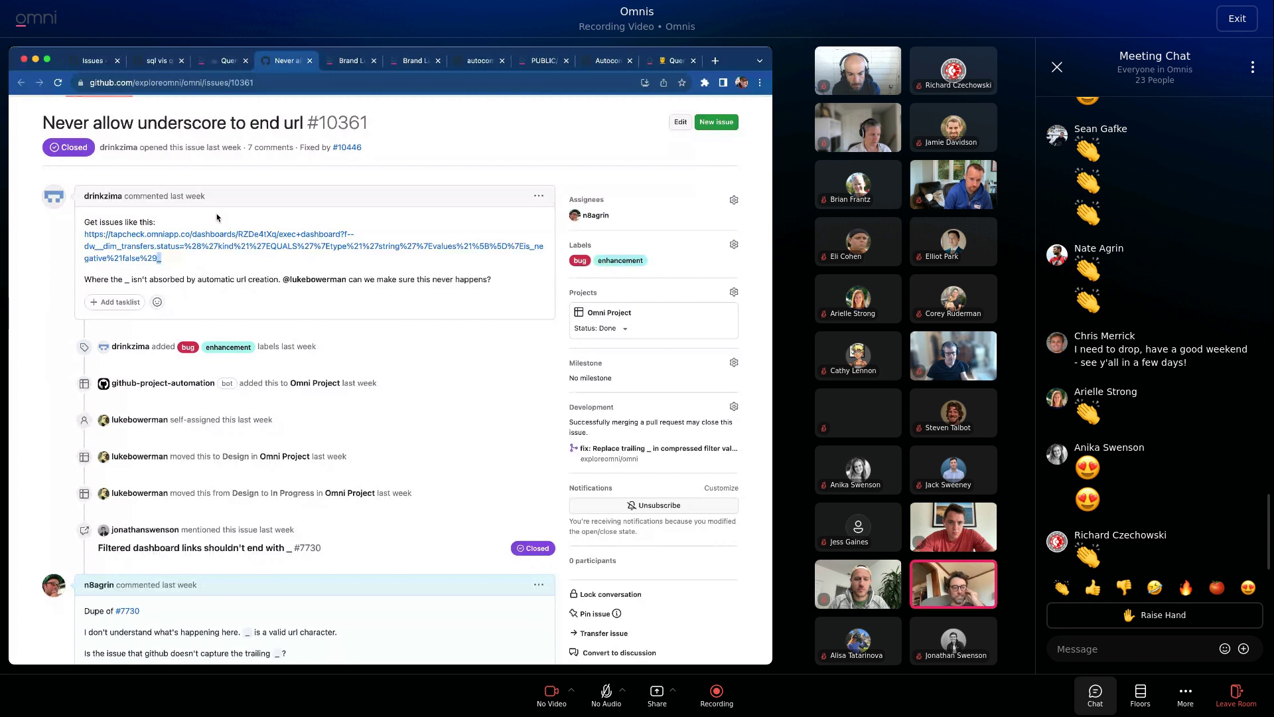
Step: Add Aberdeen to the Location filter of the Brand Lookup Tool dashboard, alongside California
key(ctrl+Tab)
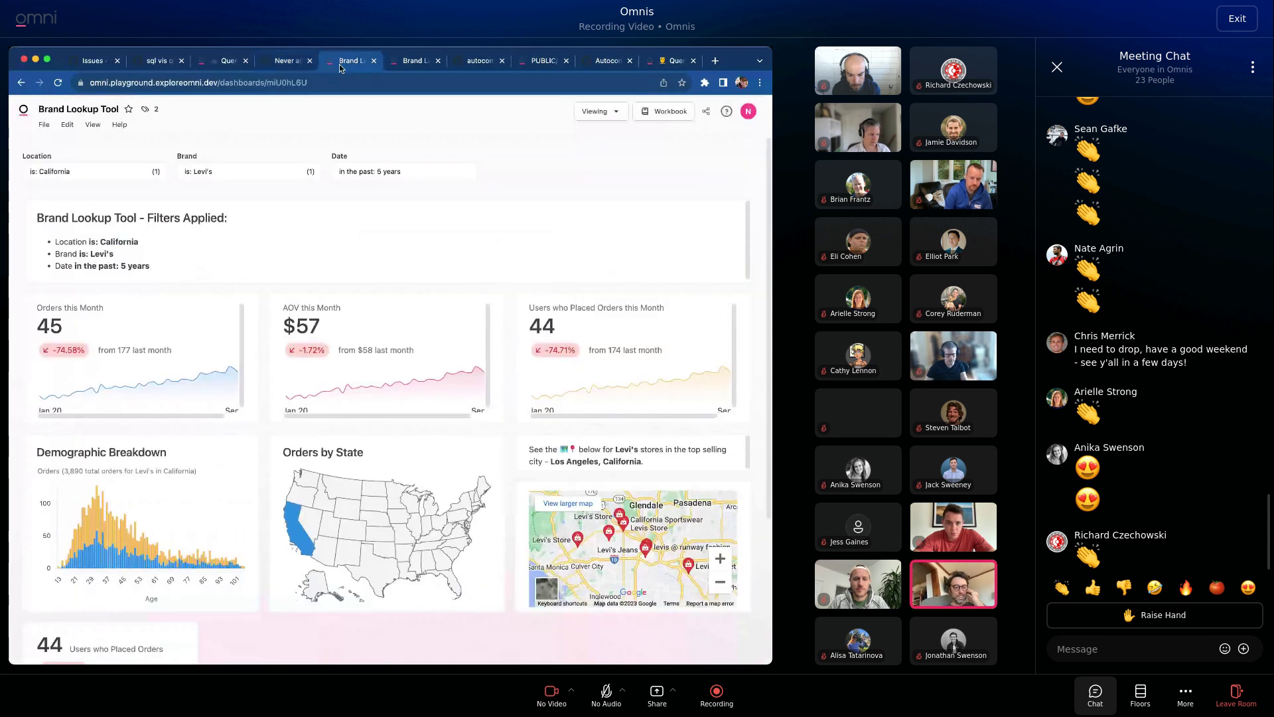
click(119, 171)
click(86, 229)
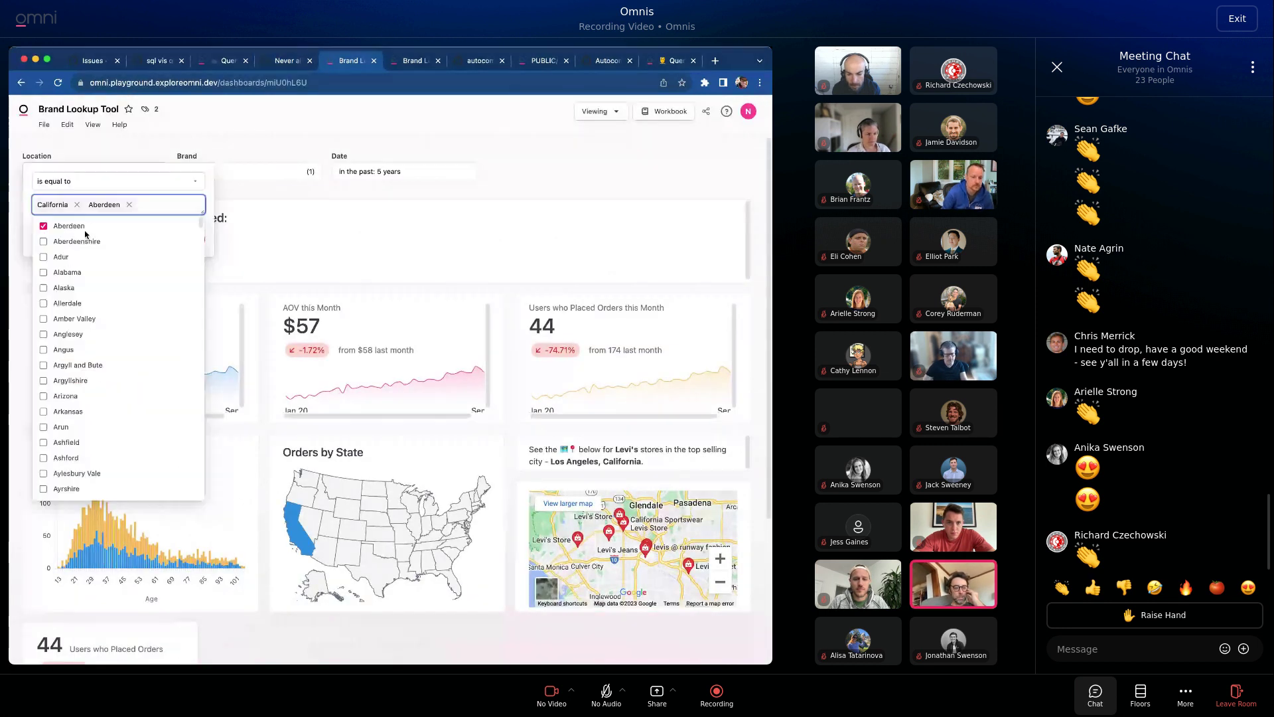
click(213, 206)
click(184, 238)
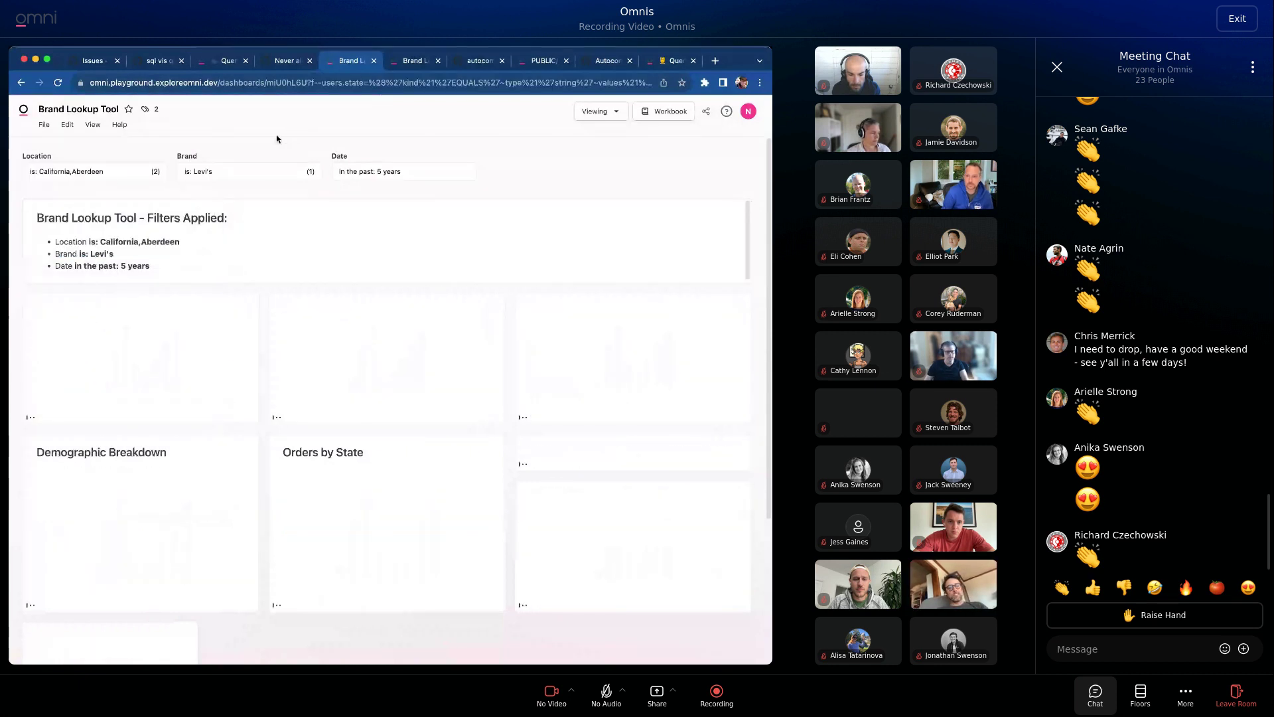
Step: Examine the trailing characters at the end of the filtered Brand Lookup Tool dashboard's URL
click(306, 86)
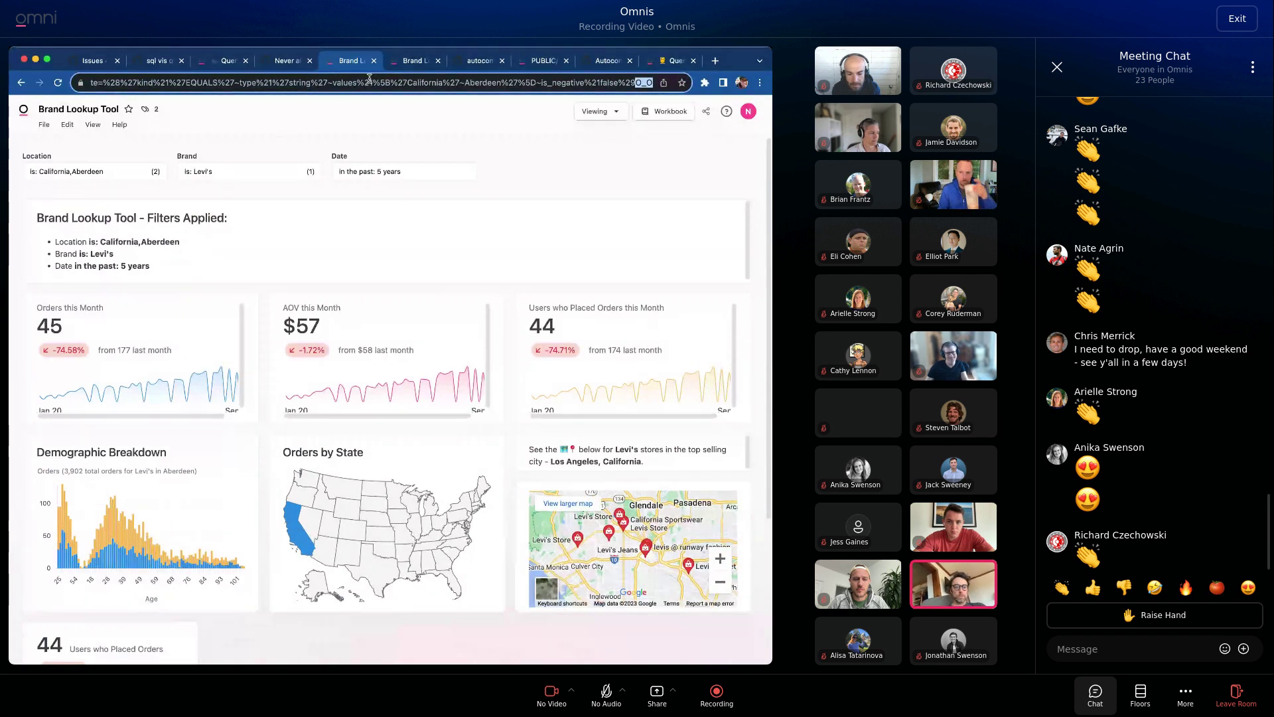
click(410, 64)
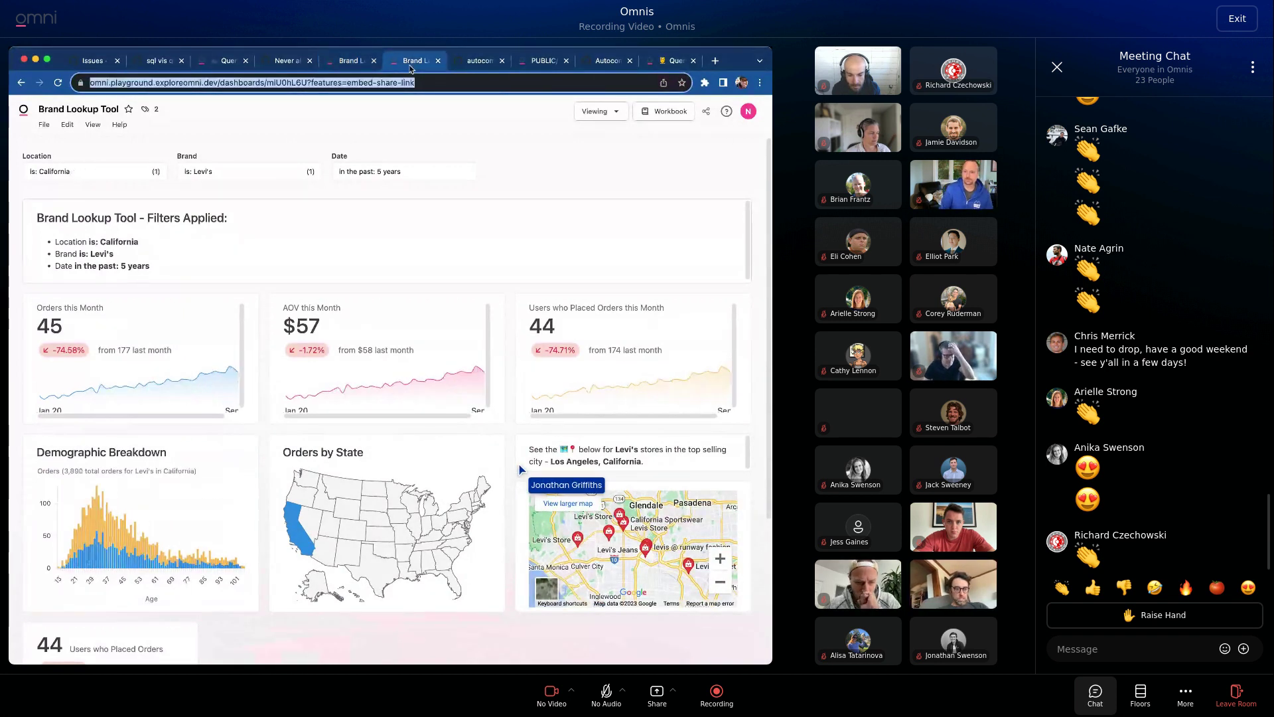
click(348, 62)
text(O_O)
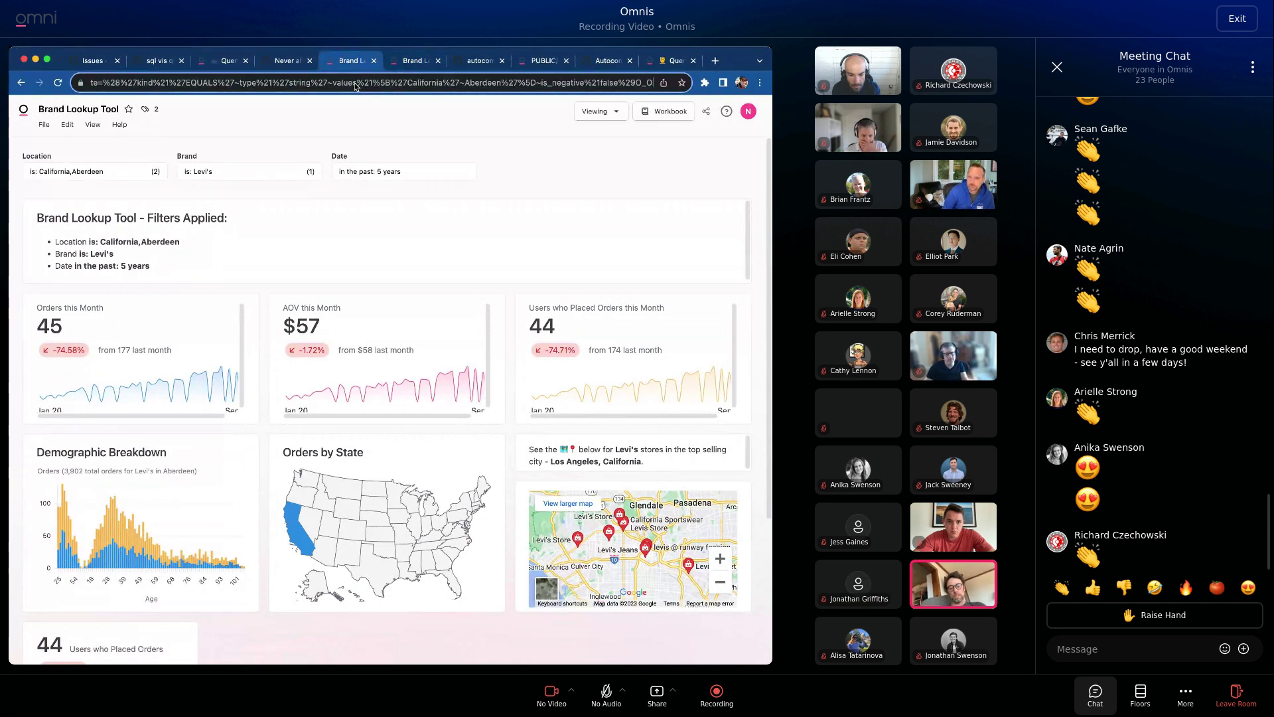
Step: Try the example dashboard link in the trailing underscore issue and return to the issue page
click(276, 60)
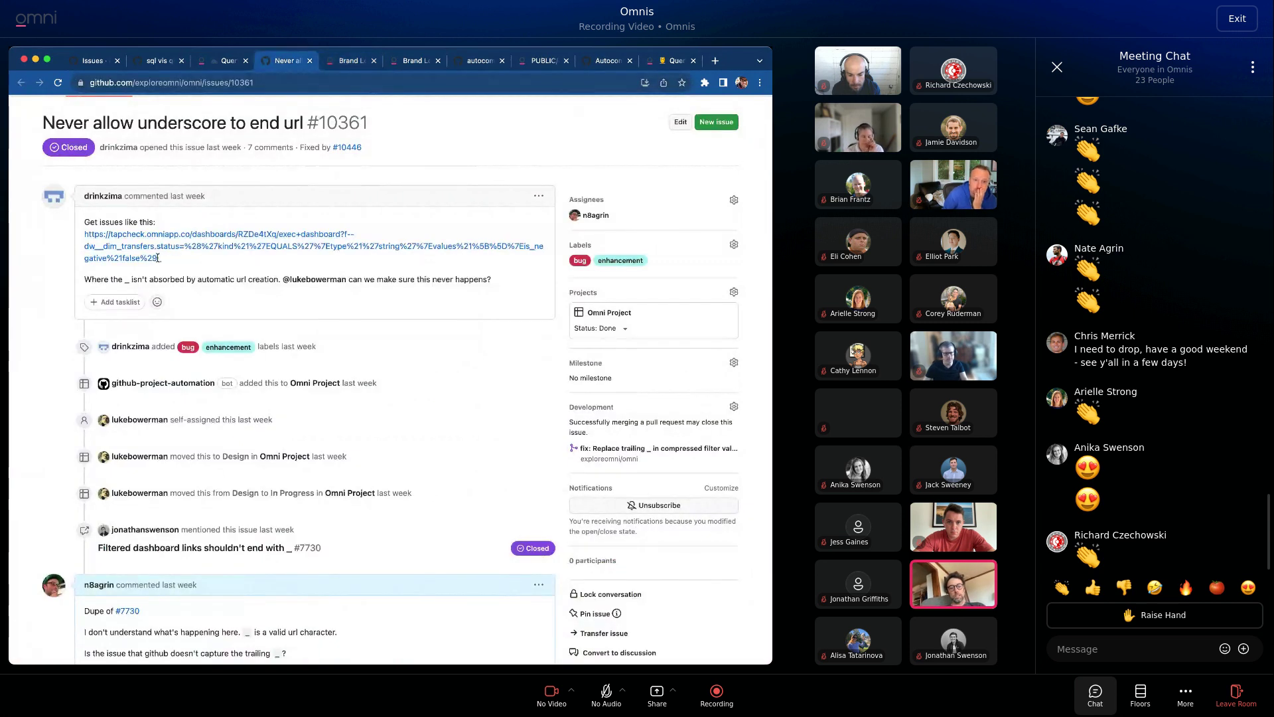
click(135, 259)
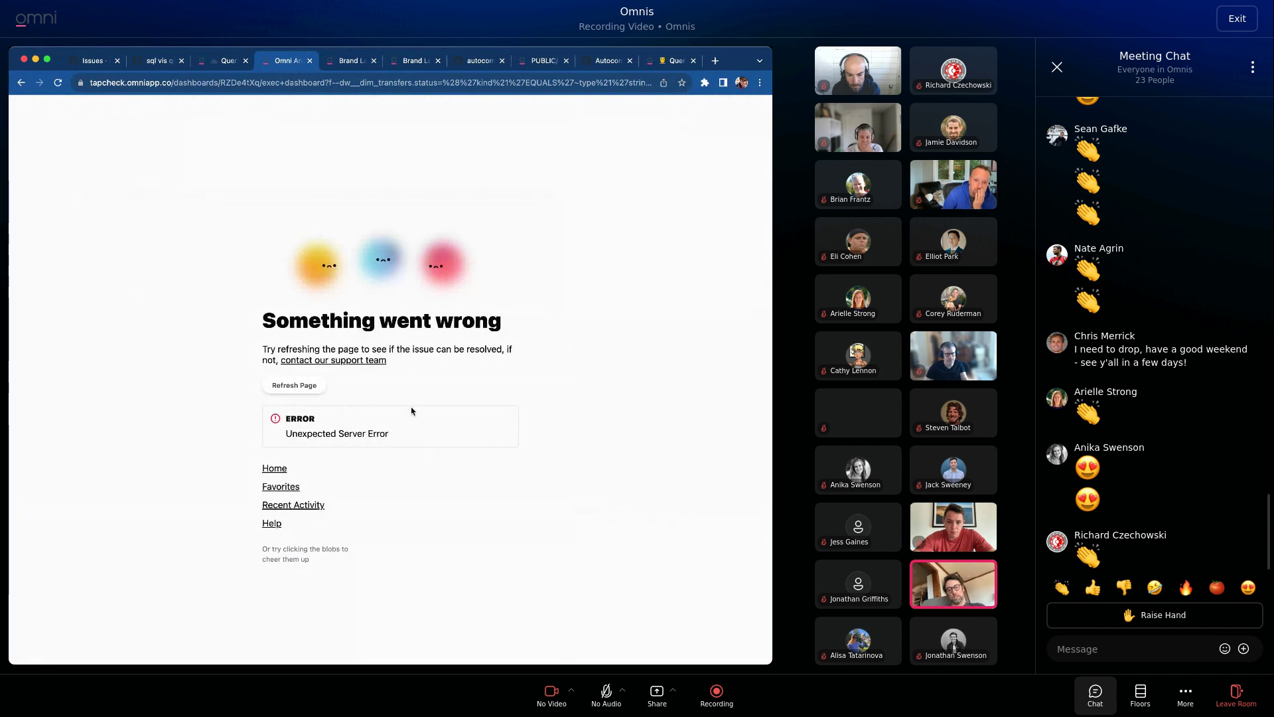
key(super+Left)
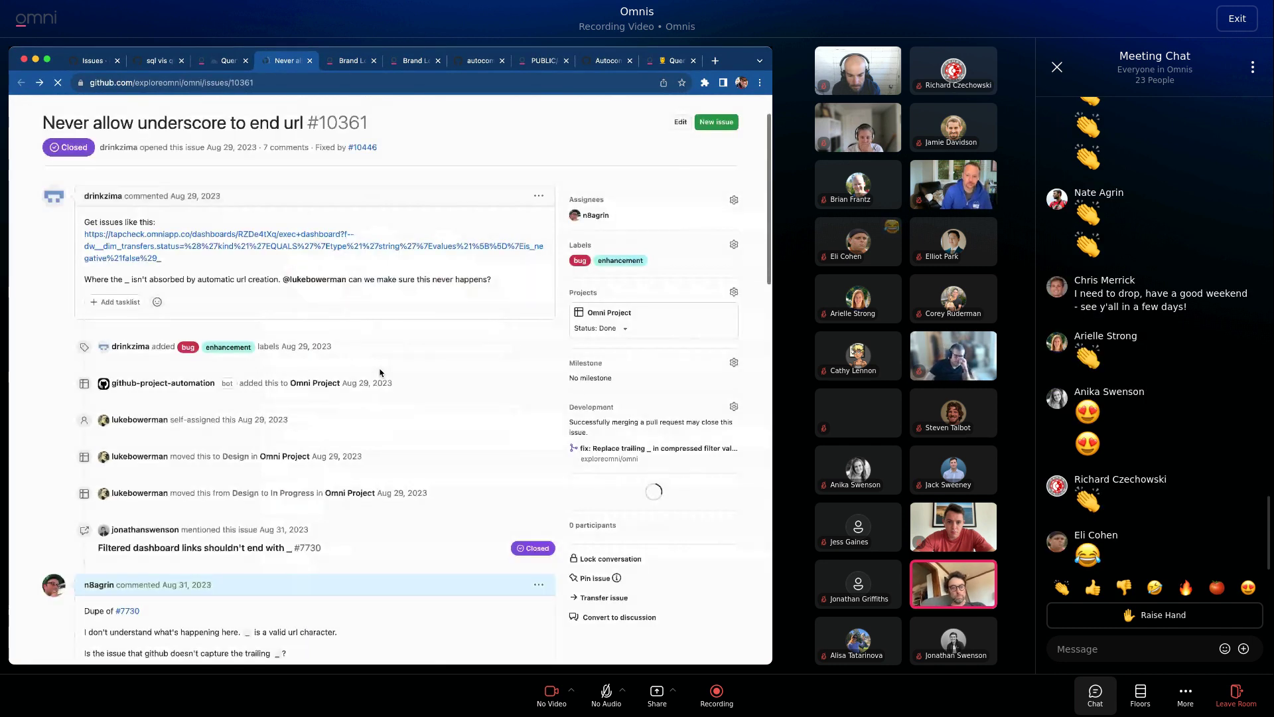
Step: Open the share options of the Brand Lookup Tool dashboard that has the embed-share-link feature and copy the Private Embed Iframe code
click(344, 66)
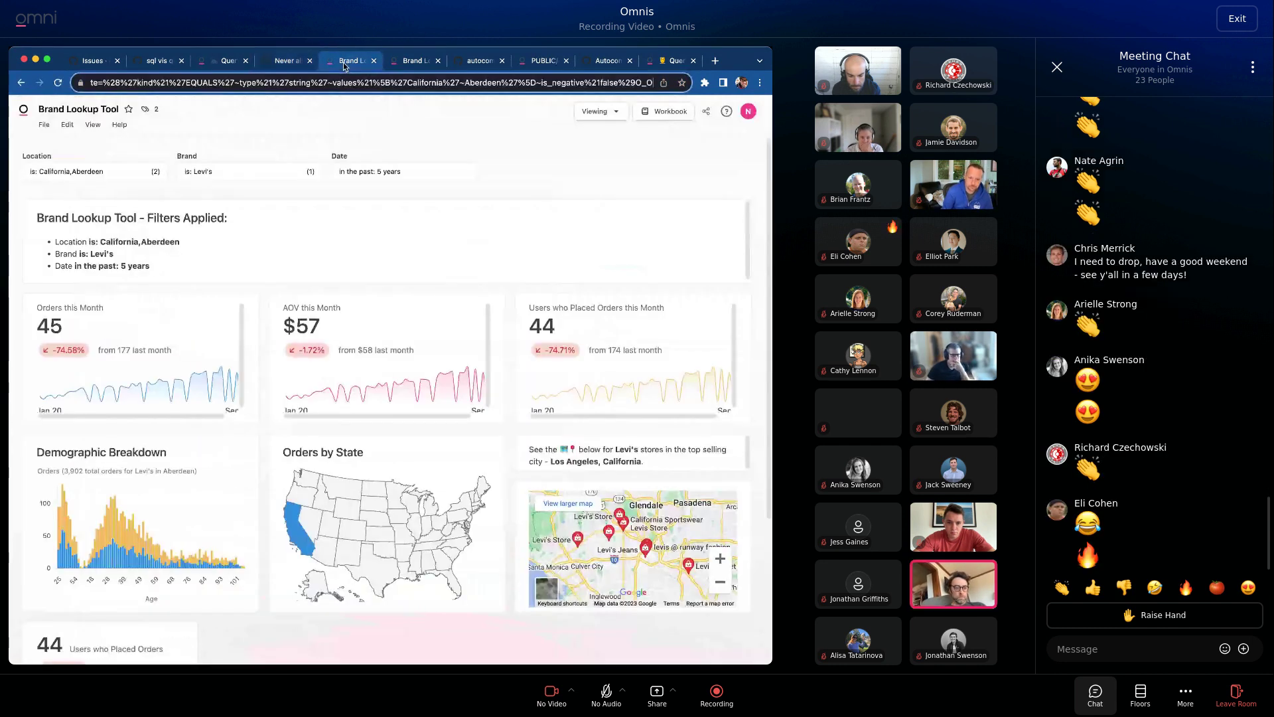
click(395, 69)
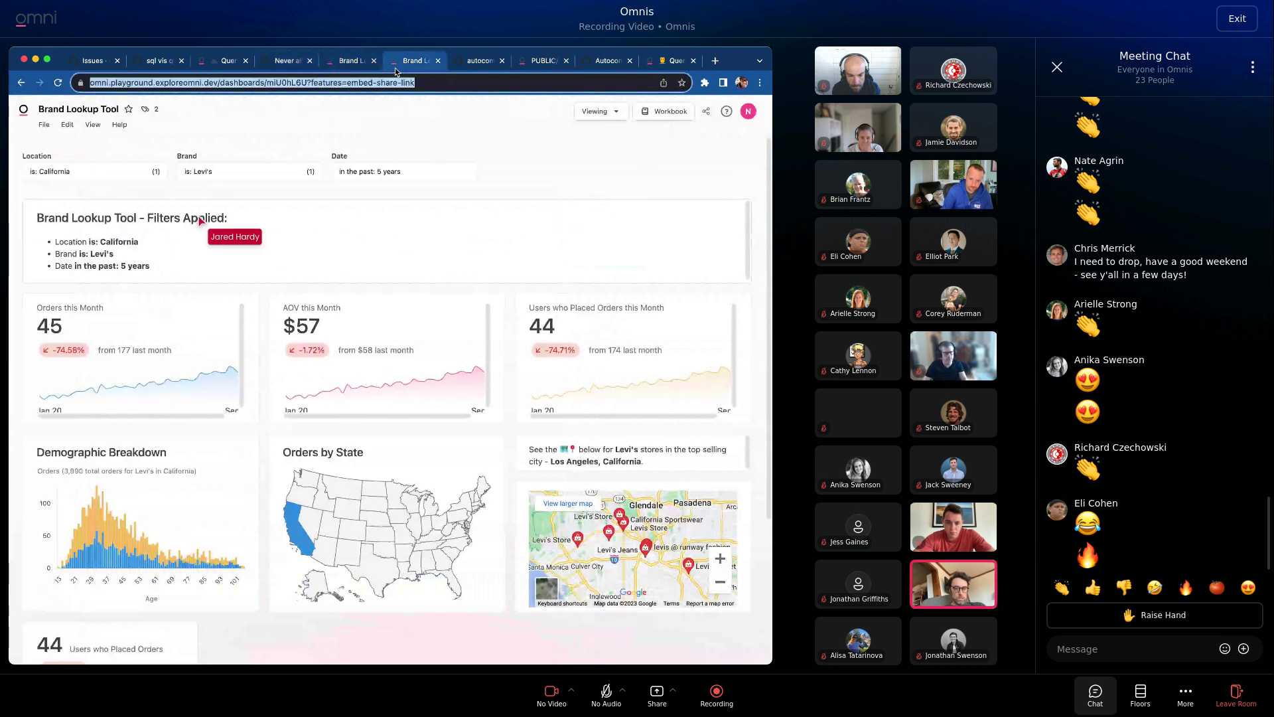
click(525, 162)
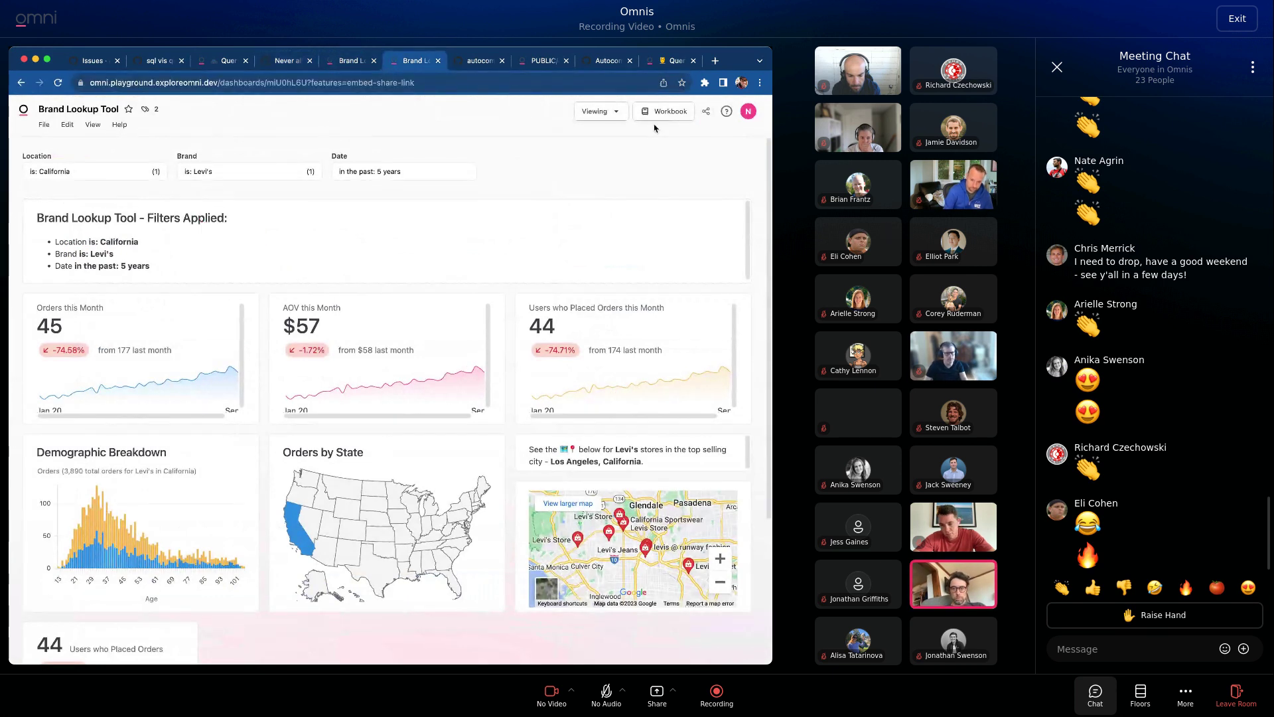
click(707, 112)
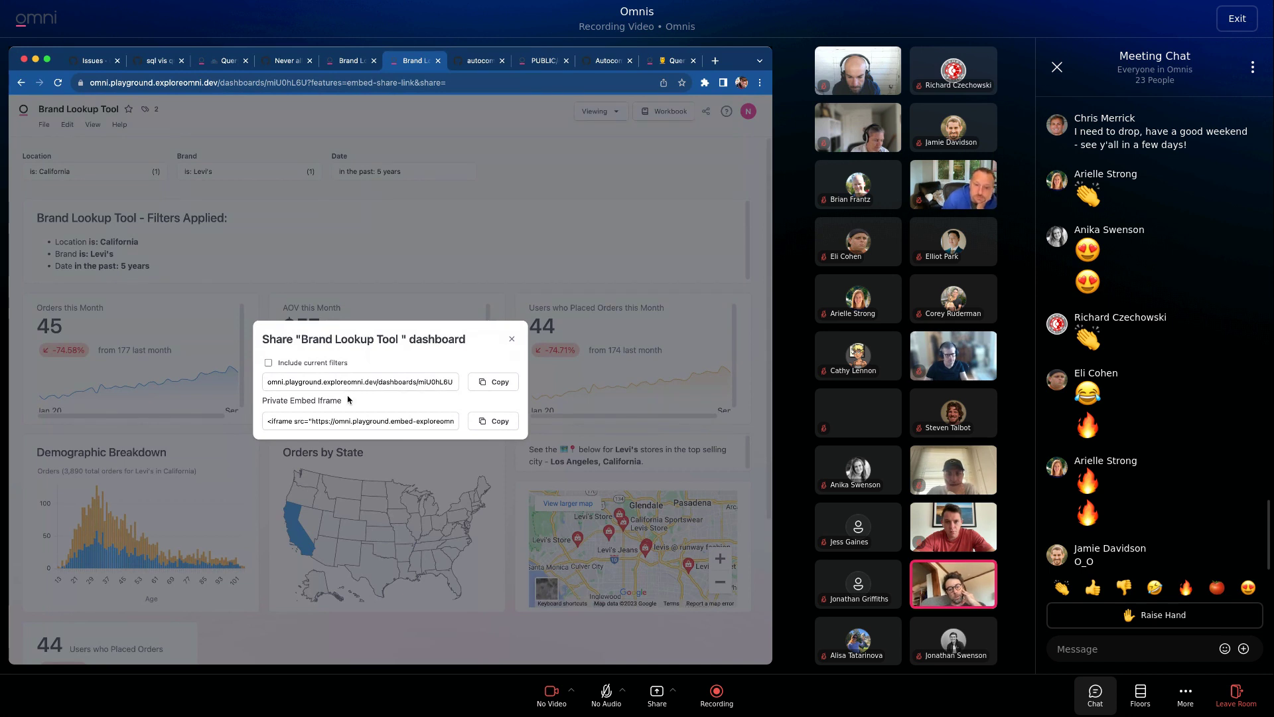
click(489, 422)
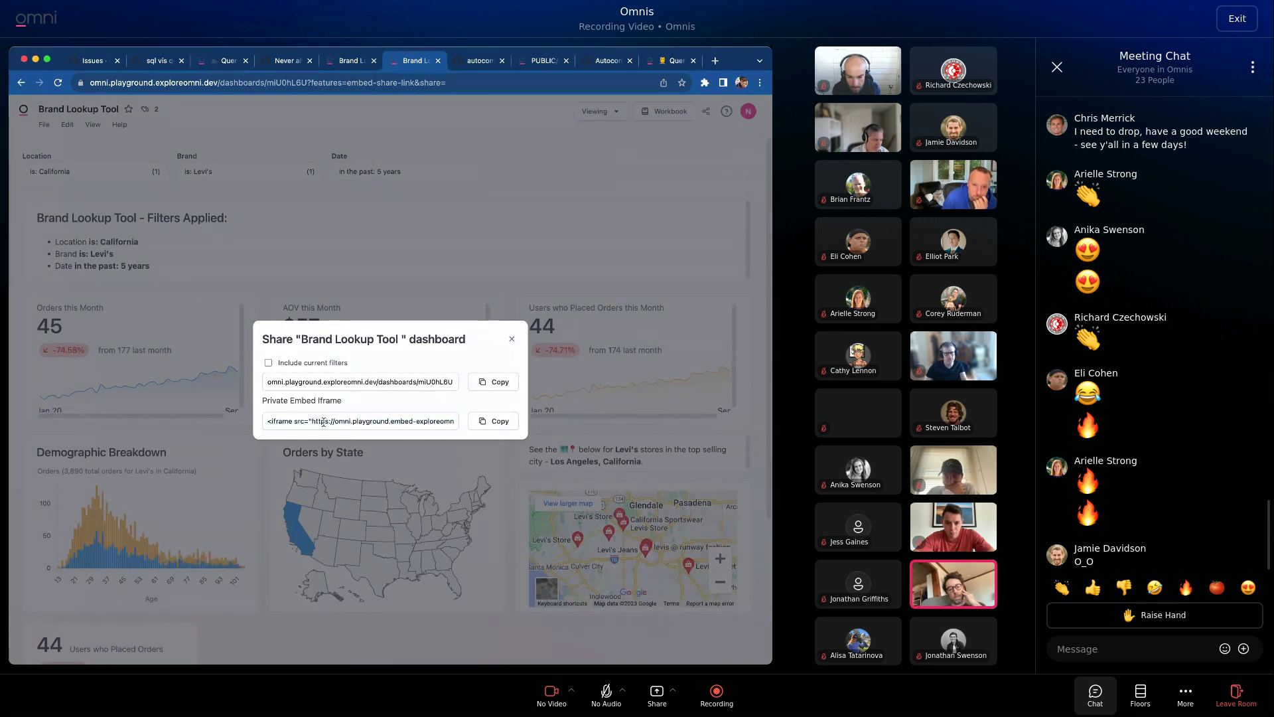
Step: Compare the dashboard link with the Private Embed Iframe code by highlighting each in the share dialog
triple_click(331, 385)
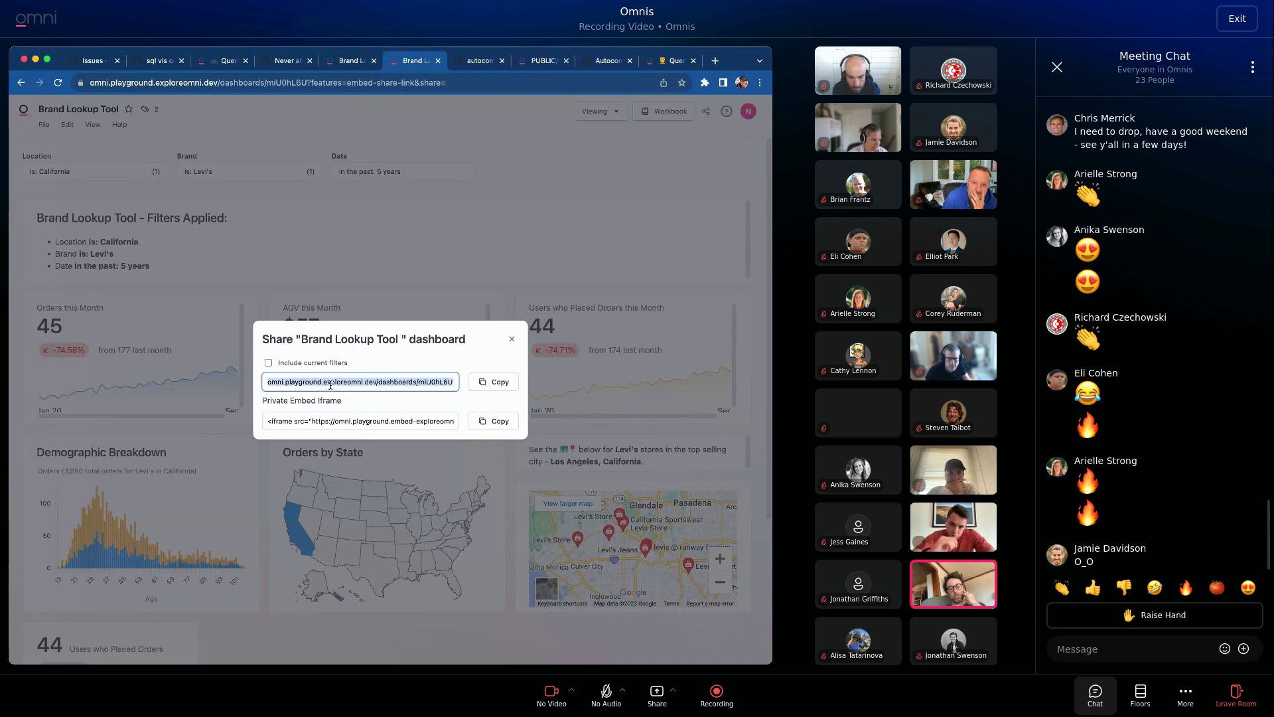
triple_click(313, 429)
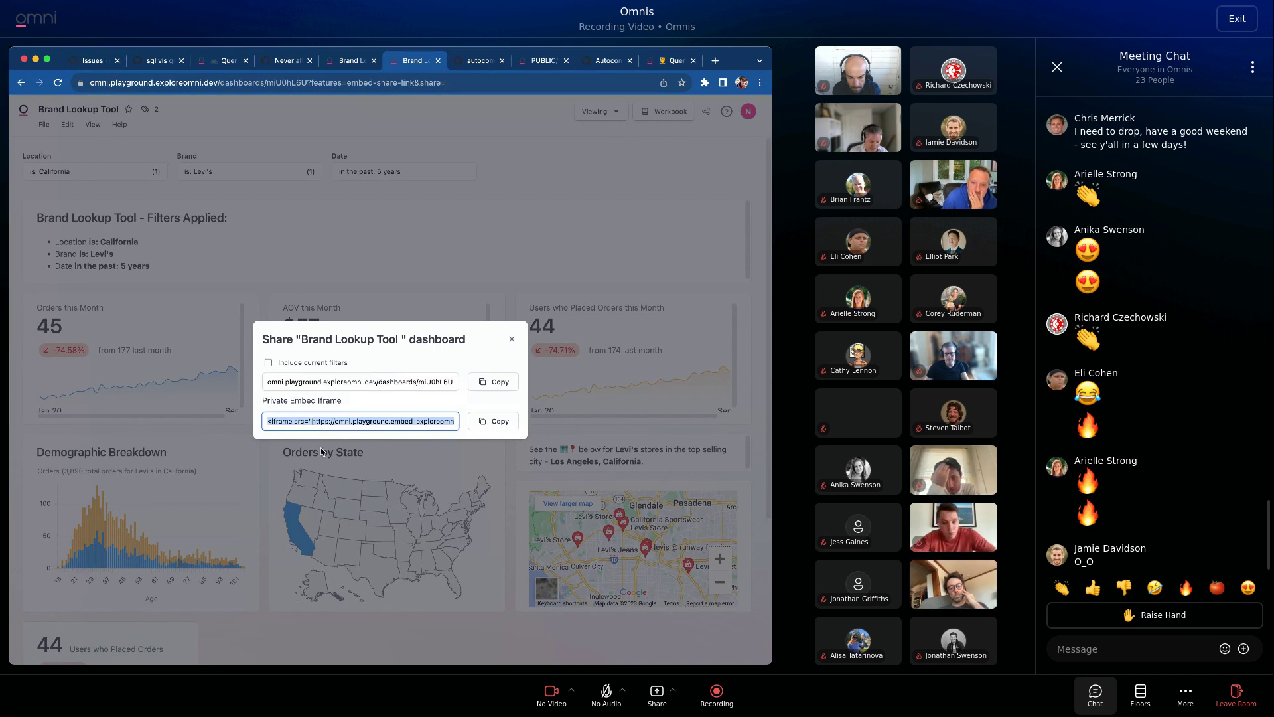
click(373, 193)
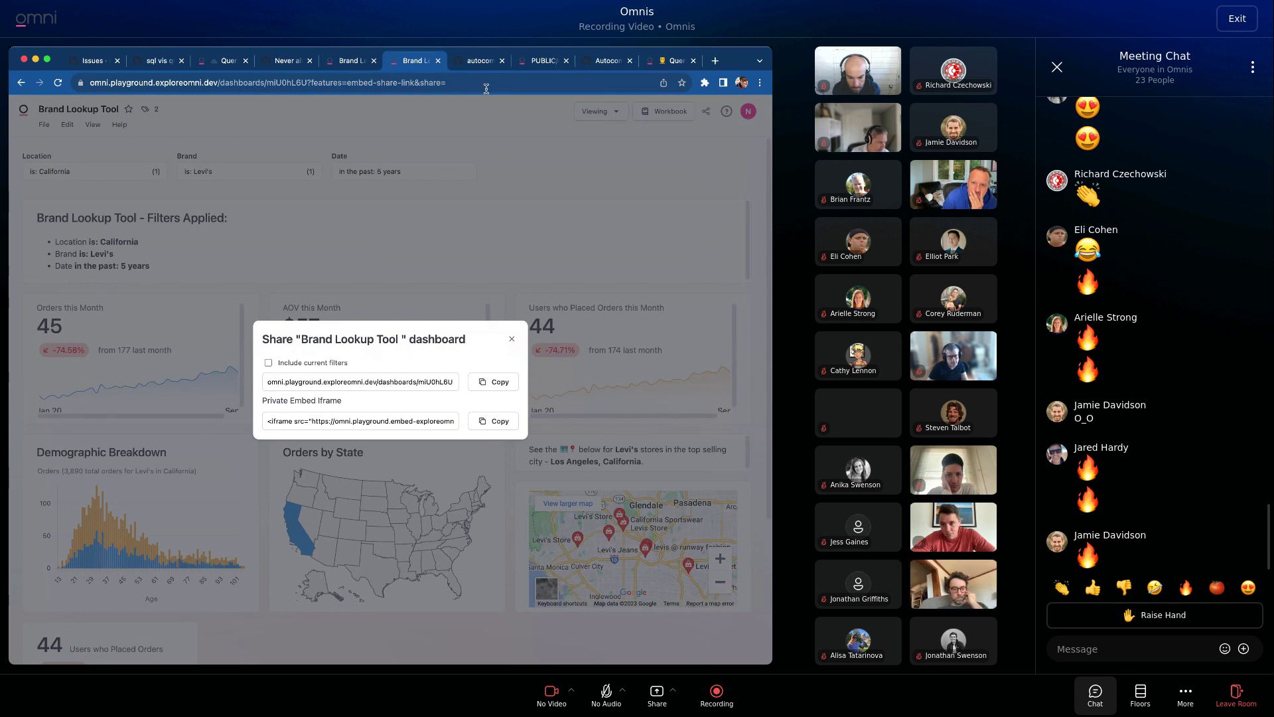
Step: Examine the aliases example stub in issue #10327 about unhelpful array autocomplete, highlighting the snippet and its placeholder
key(ctrl+Tab)
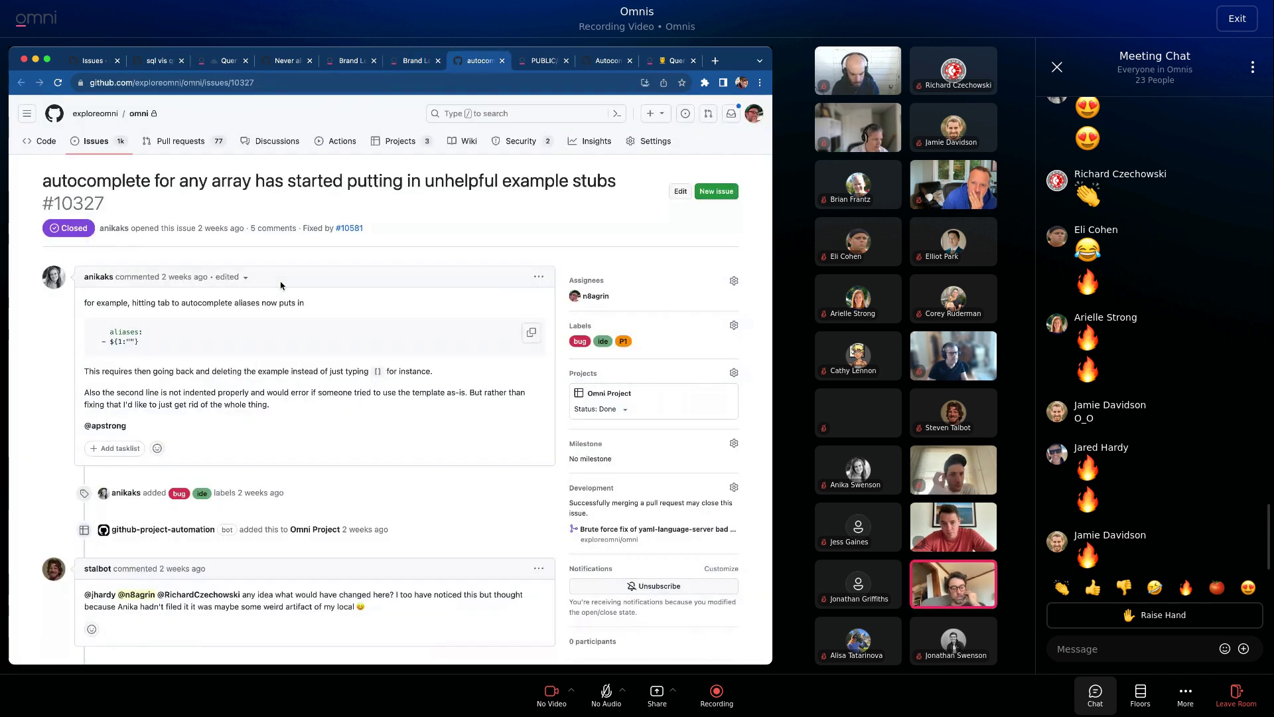
drag(94, 328, 151, 355)
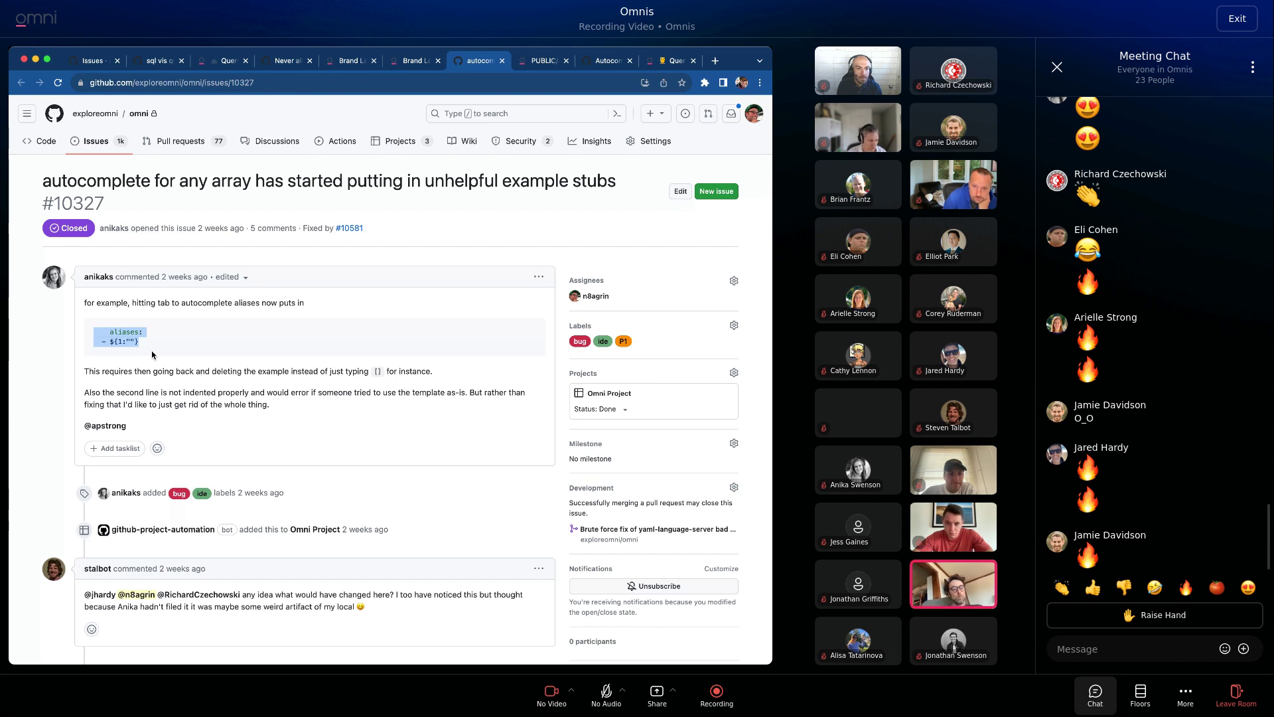
drag(141, 350, 92, 337)
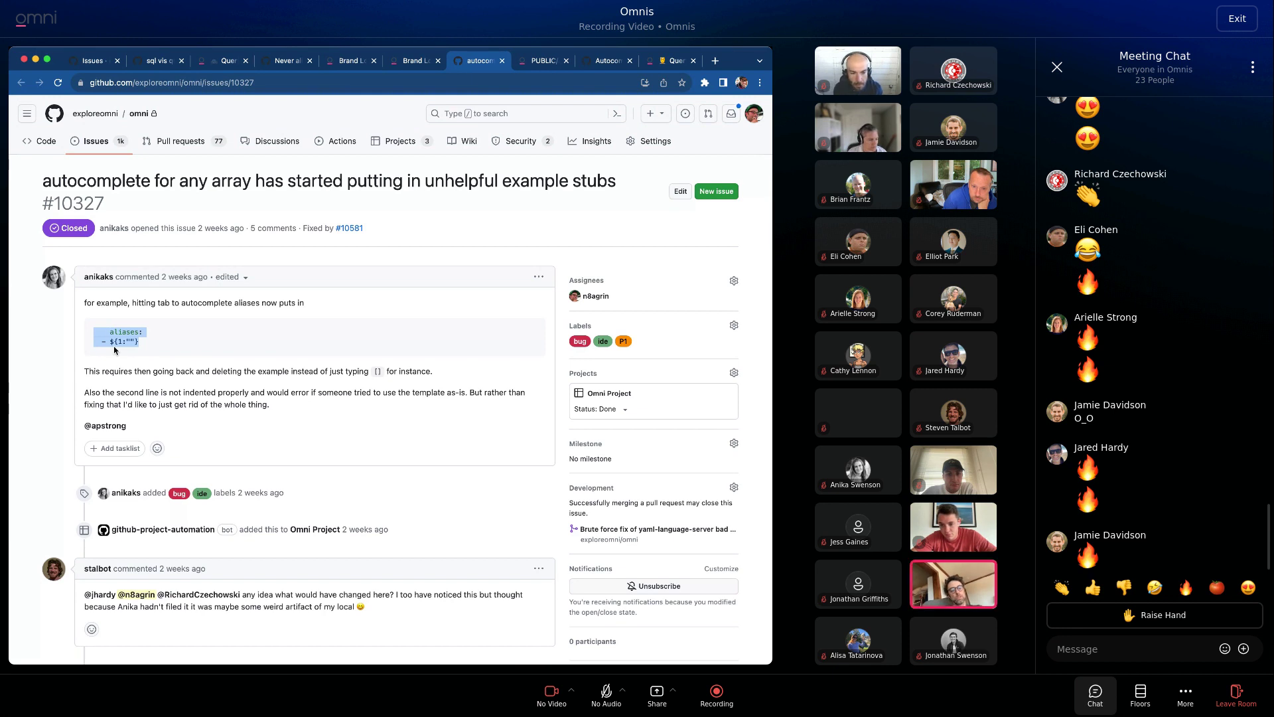
drag(106, 343, 115, 342)
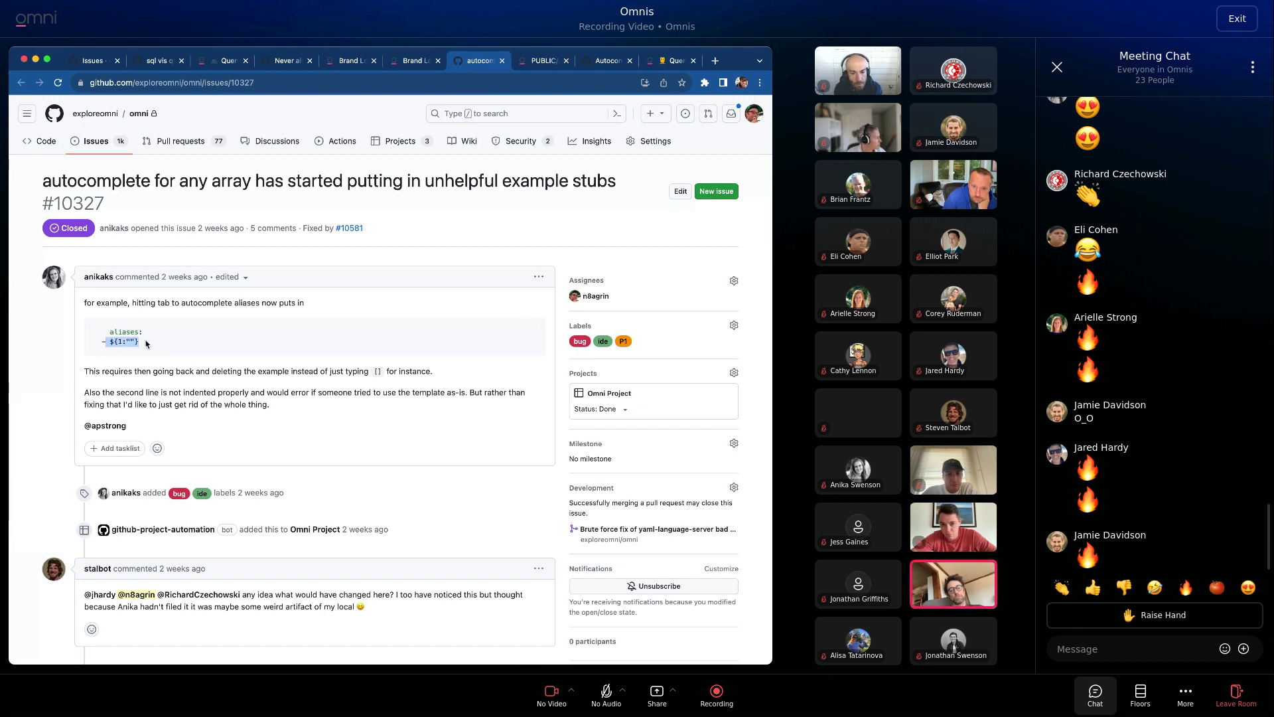
click(184, 346)
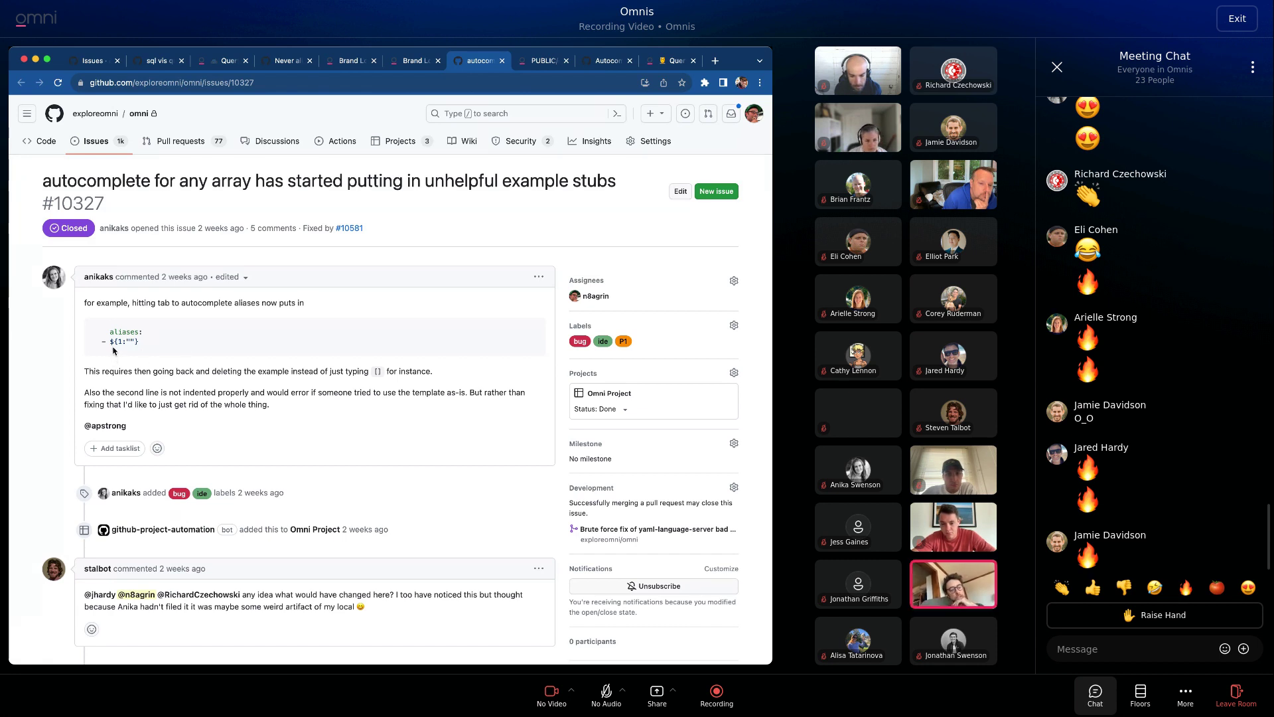
drag(110, 341, 141, 342)
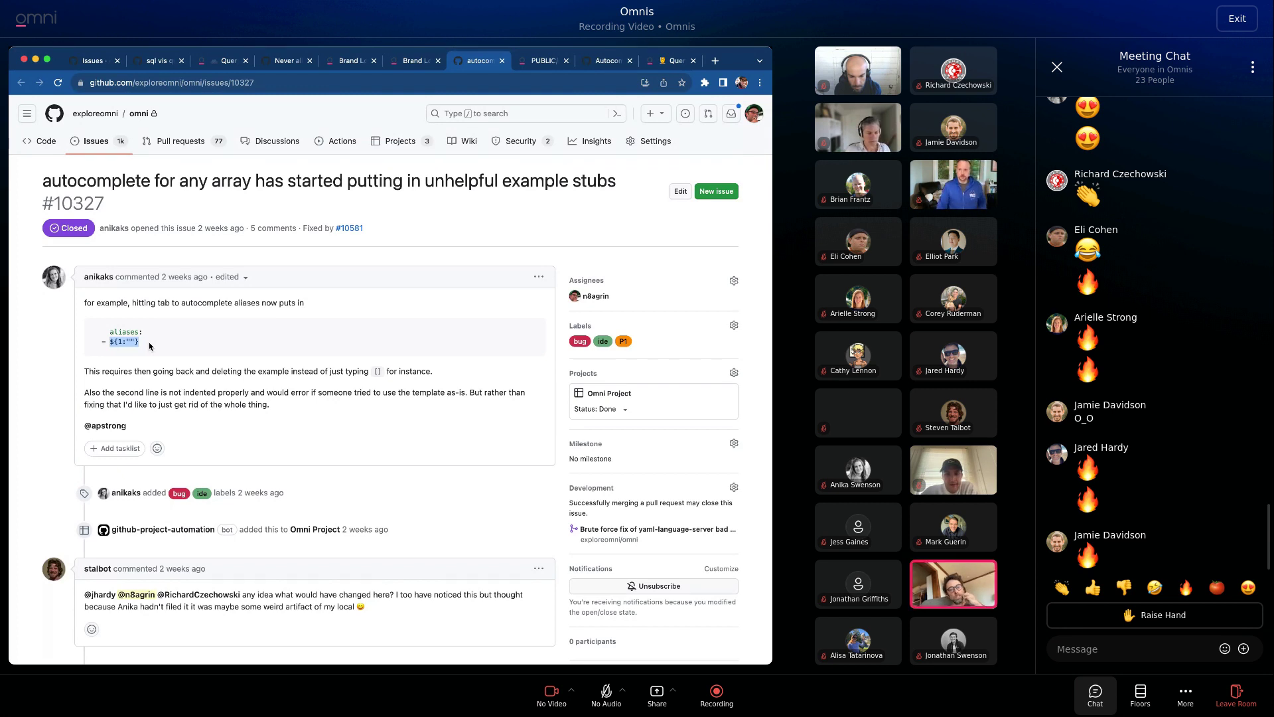
Step: In the events.view model file, insert an aliases array below primary_key_sql using the autocomplete suggestion
click(526, 66)
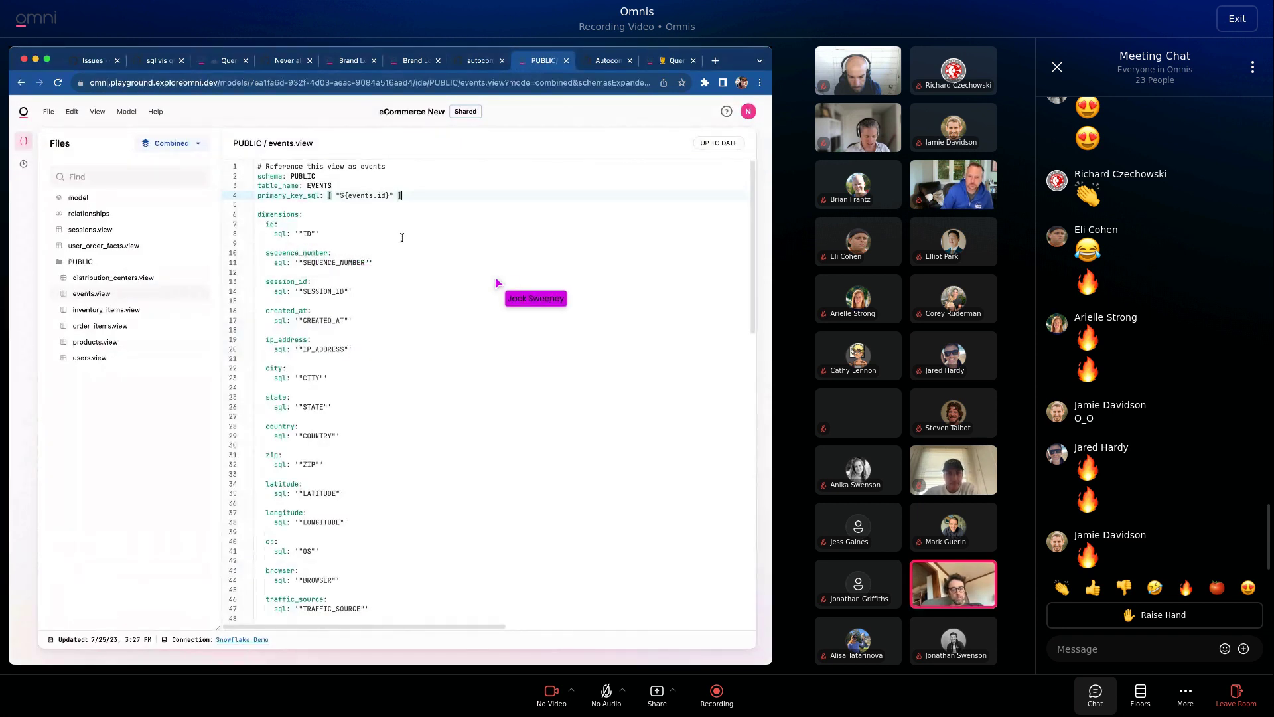
click(421, 200)
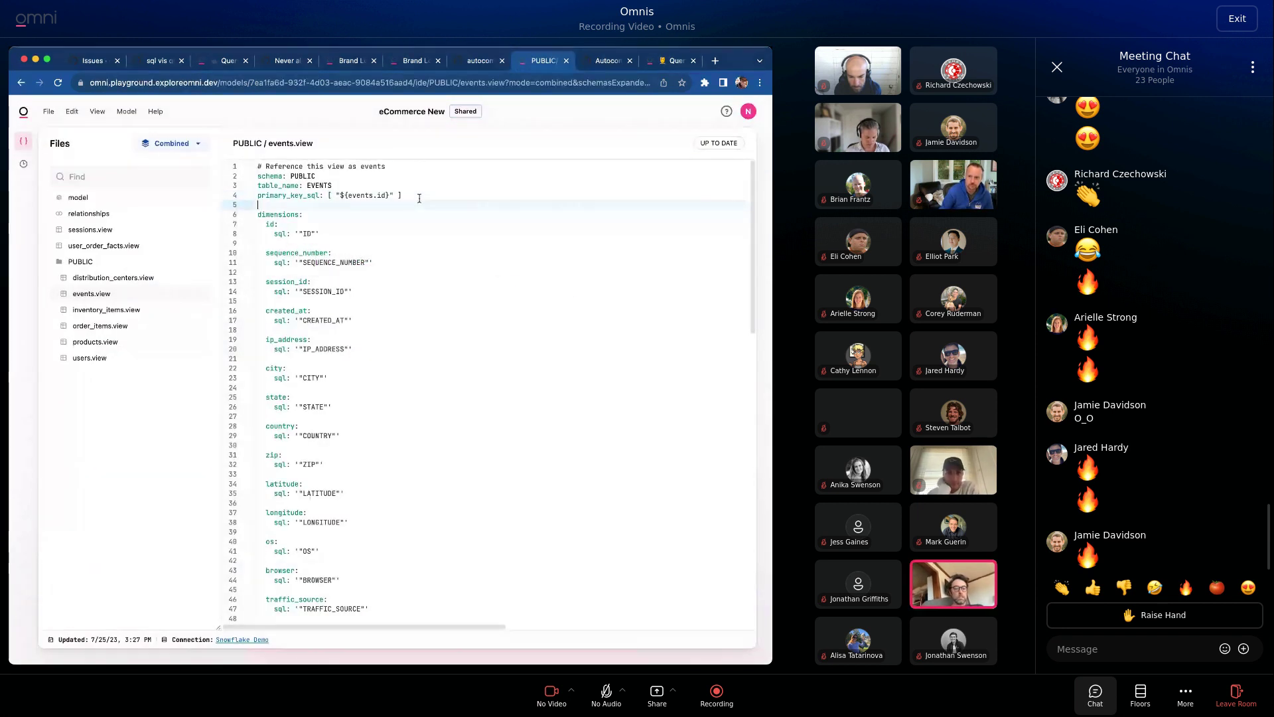
text(ale)
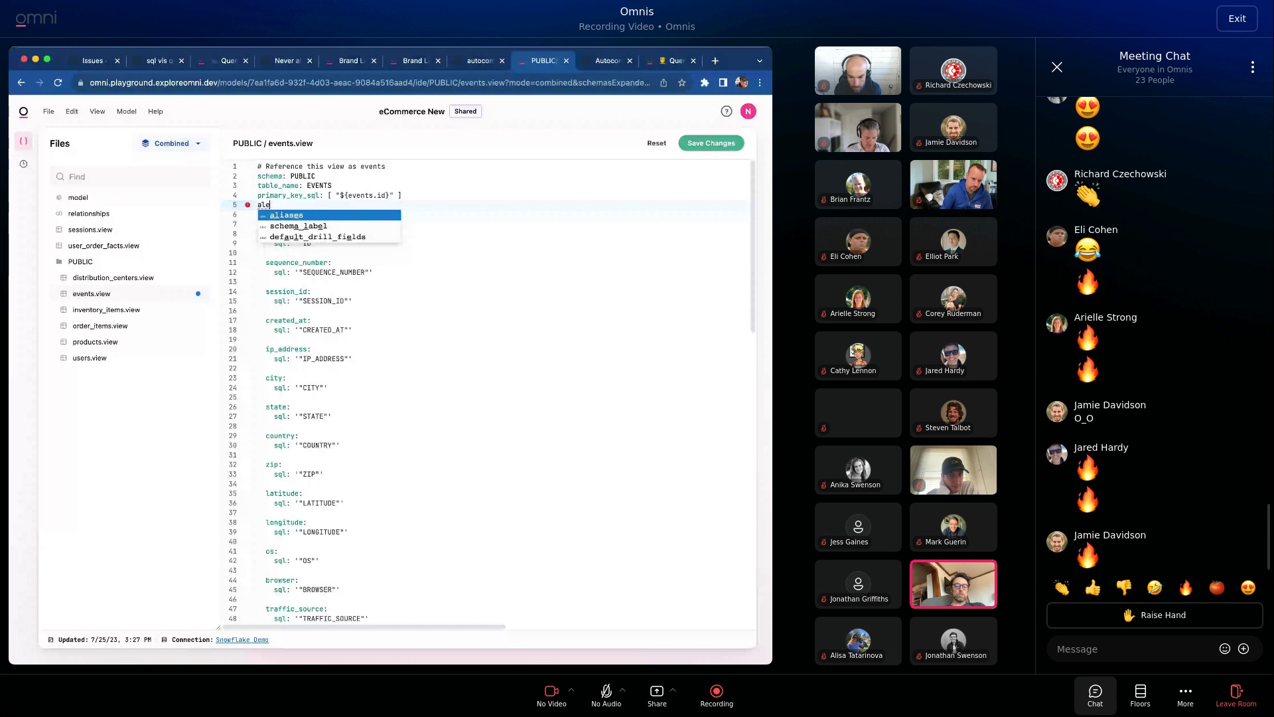
key(Return)
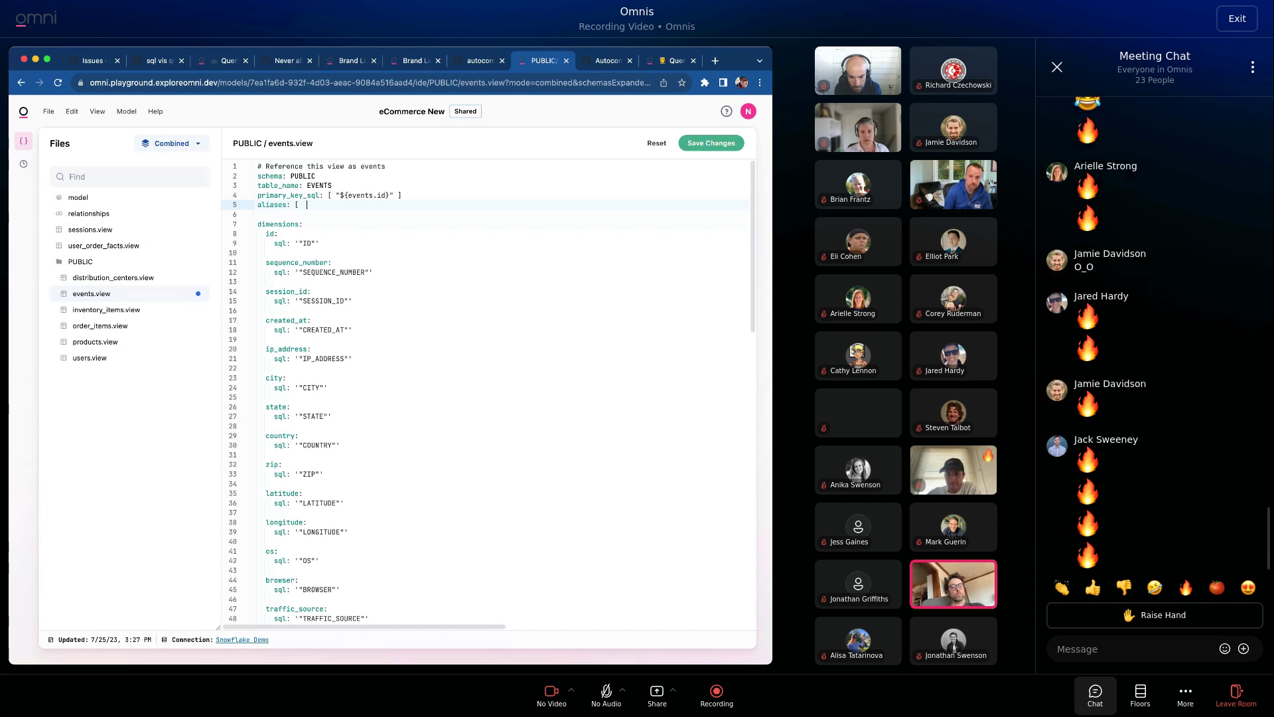
Step: Remove the aliases array below primary_key_sql, leaving that line of the events.view file empty
key(BackSpace)
key(BackSpace)
key(BackSpace)
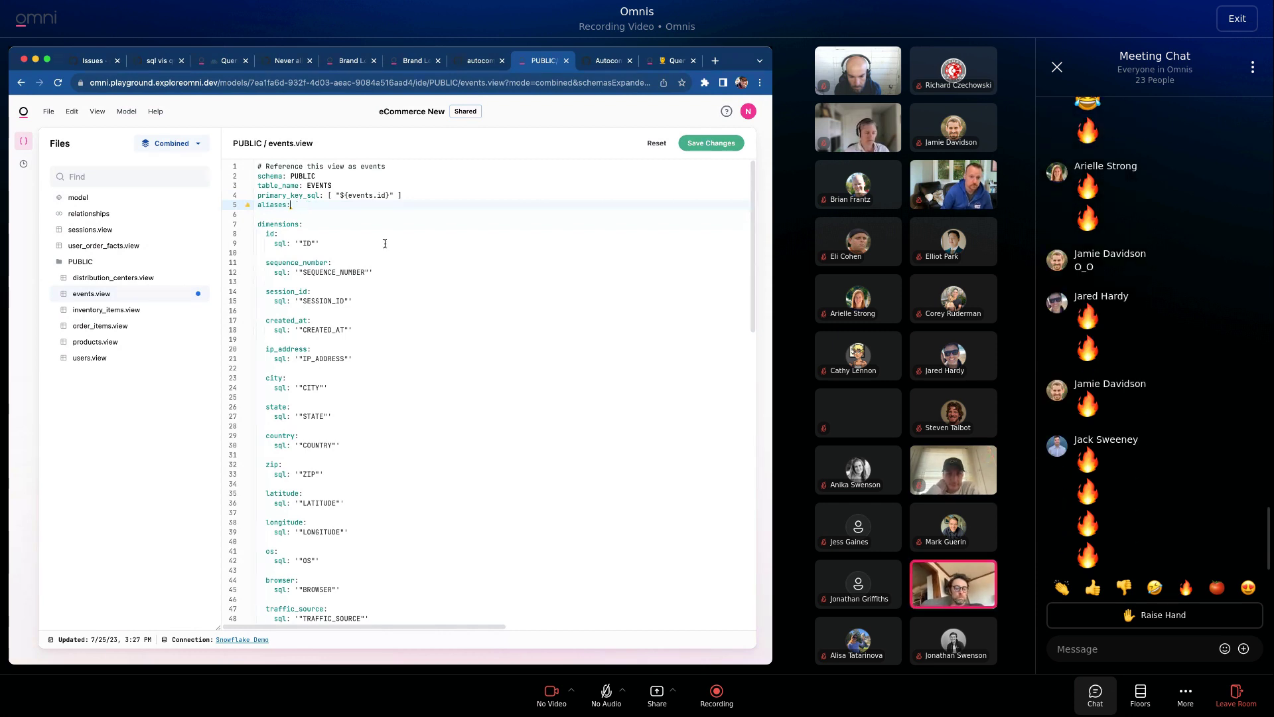
key(shift+Home)
text(d)
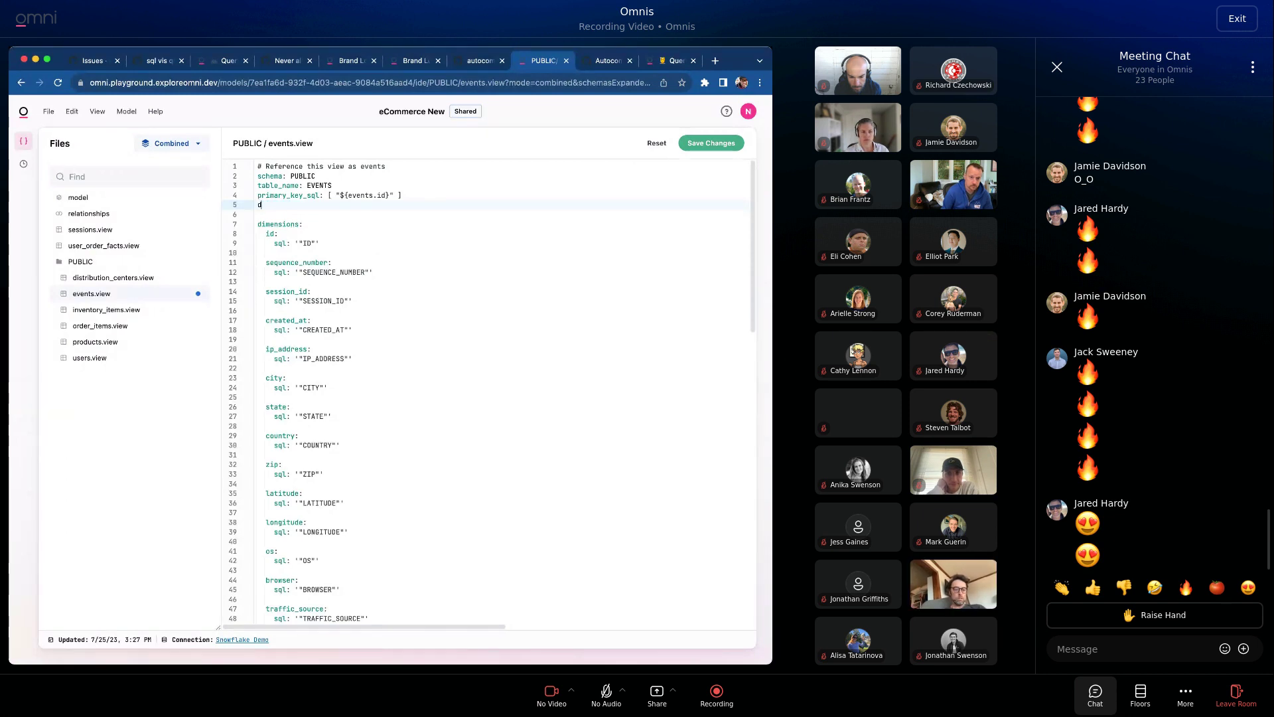
key(BackSpace)
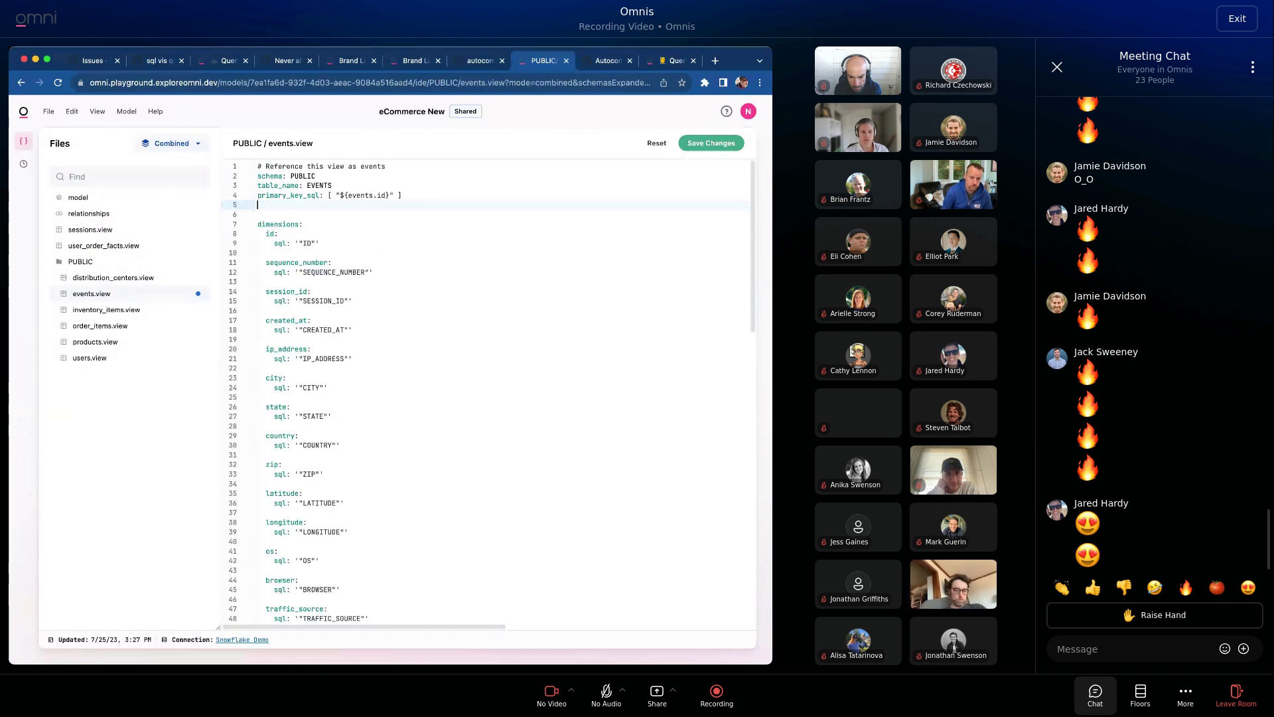
Step: Add display_order: 0 below the sql line of the id dimension
click(320, 244)
key(Return)
text(der: 0)
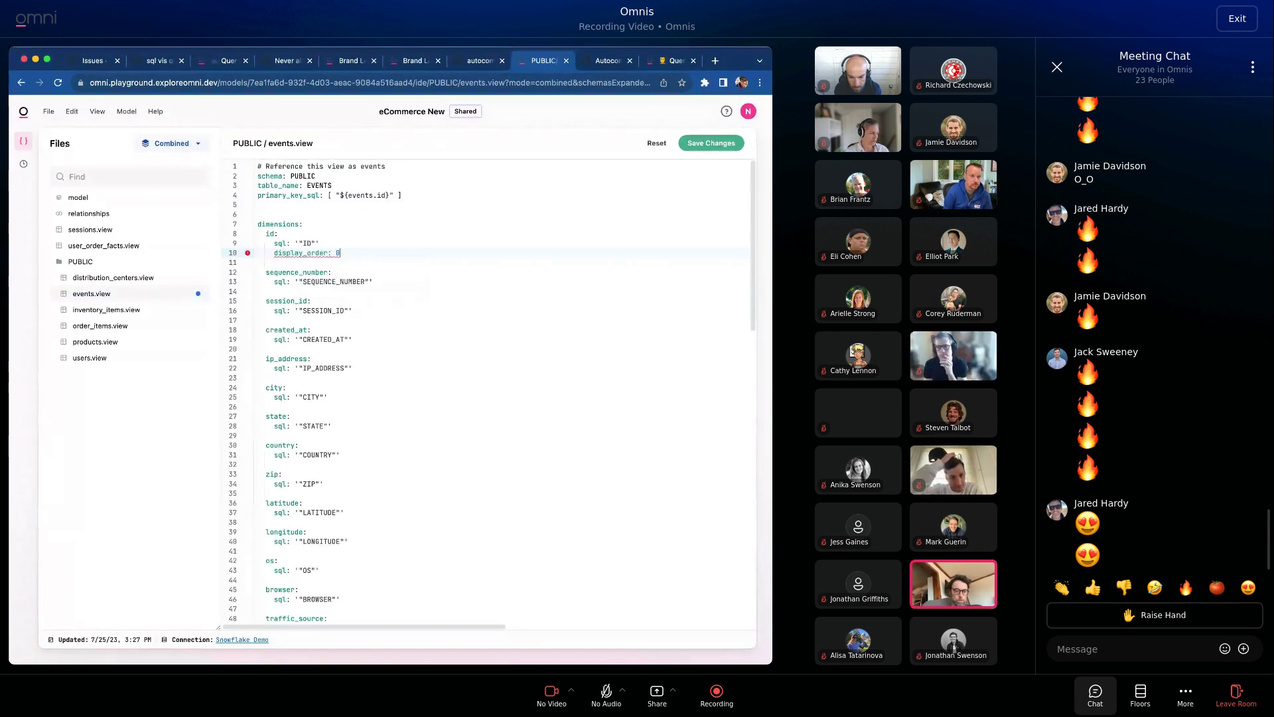
key(Down)
key(Return)
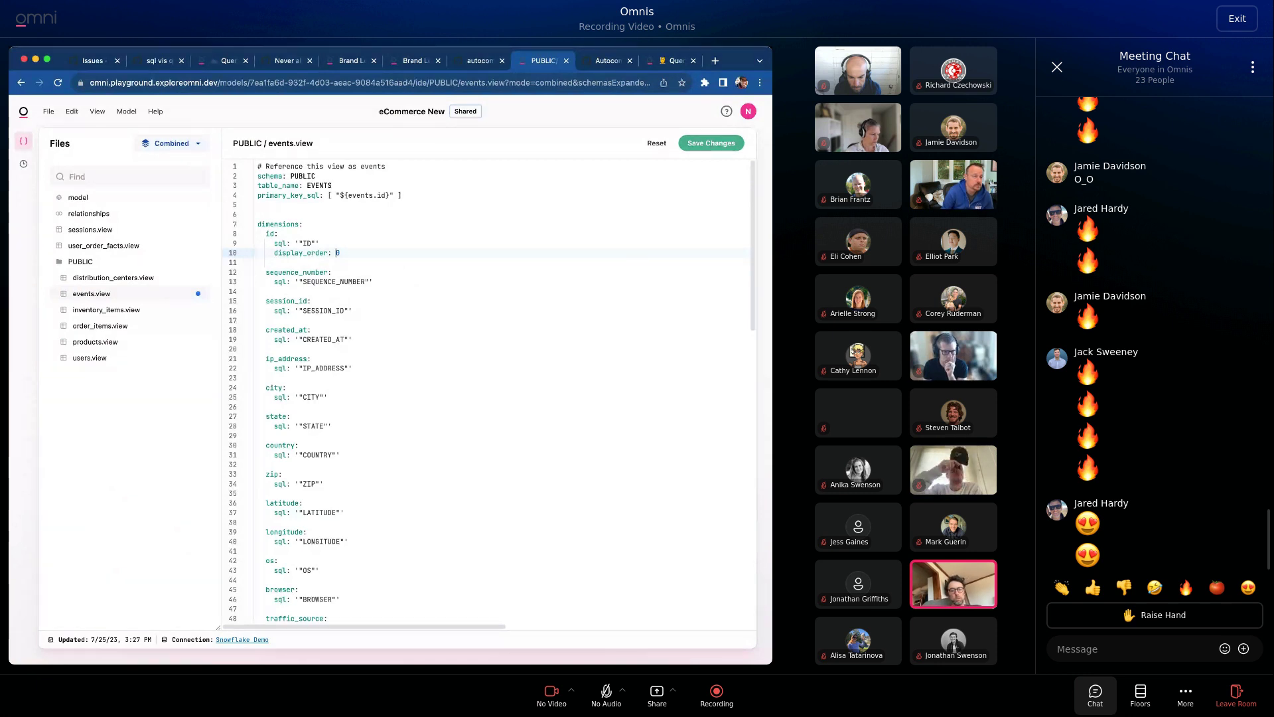
Step: Insert the raw placeholder prefix ${1: before the display_order value, and replace the line with the autocompleted display_order: 0
text(${1:)
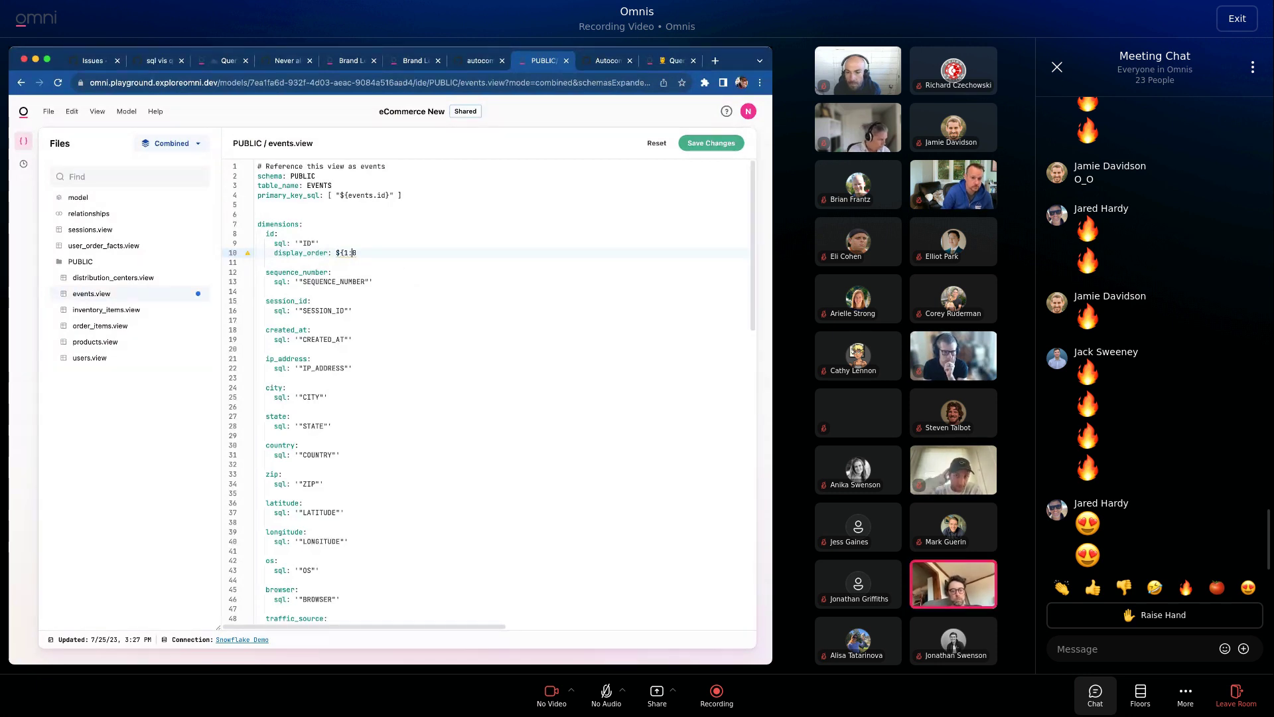
key(shift+Home)
text(d)
key(Return)
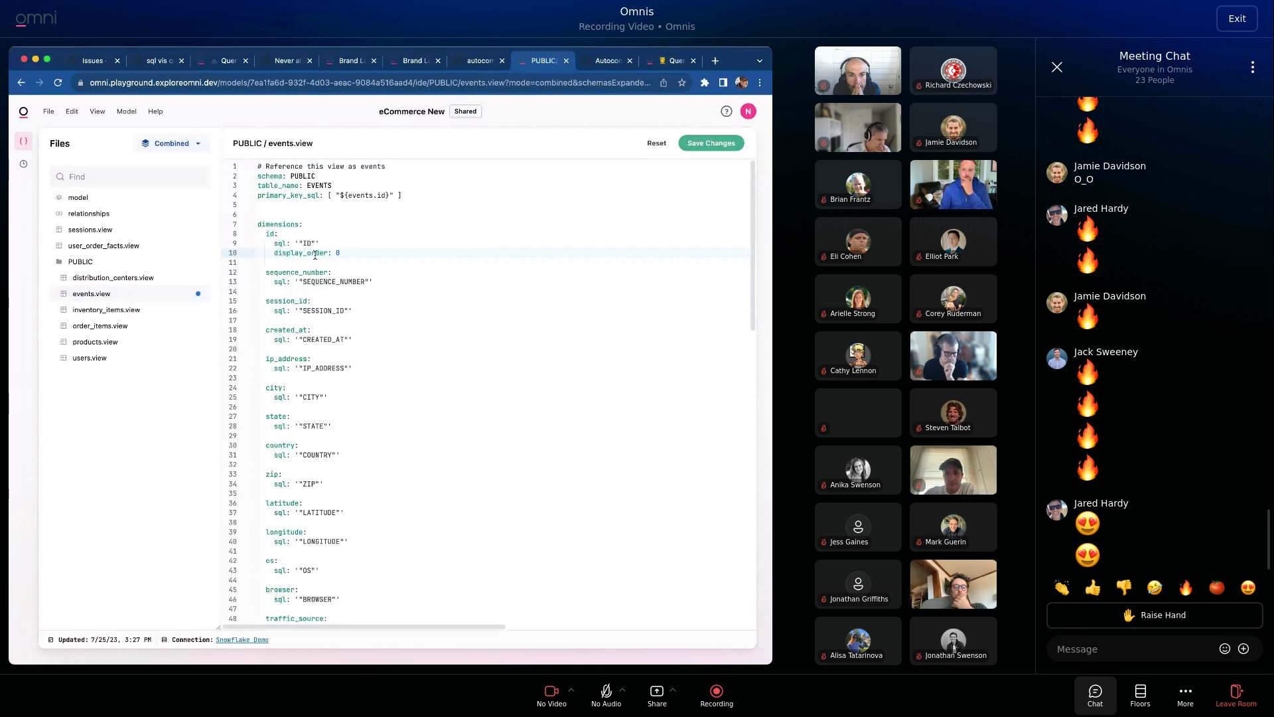
Step: Insert the autocompleted query block with base_view and an empty fields array below primary_key_sql
click(418, 196)
key(Return)
text(q)
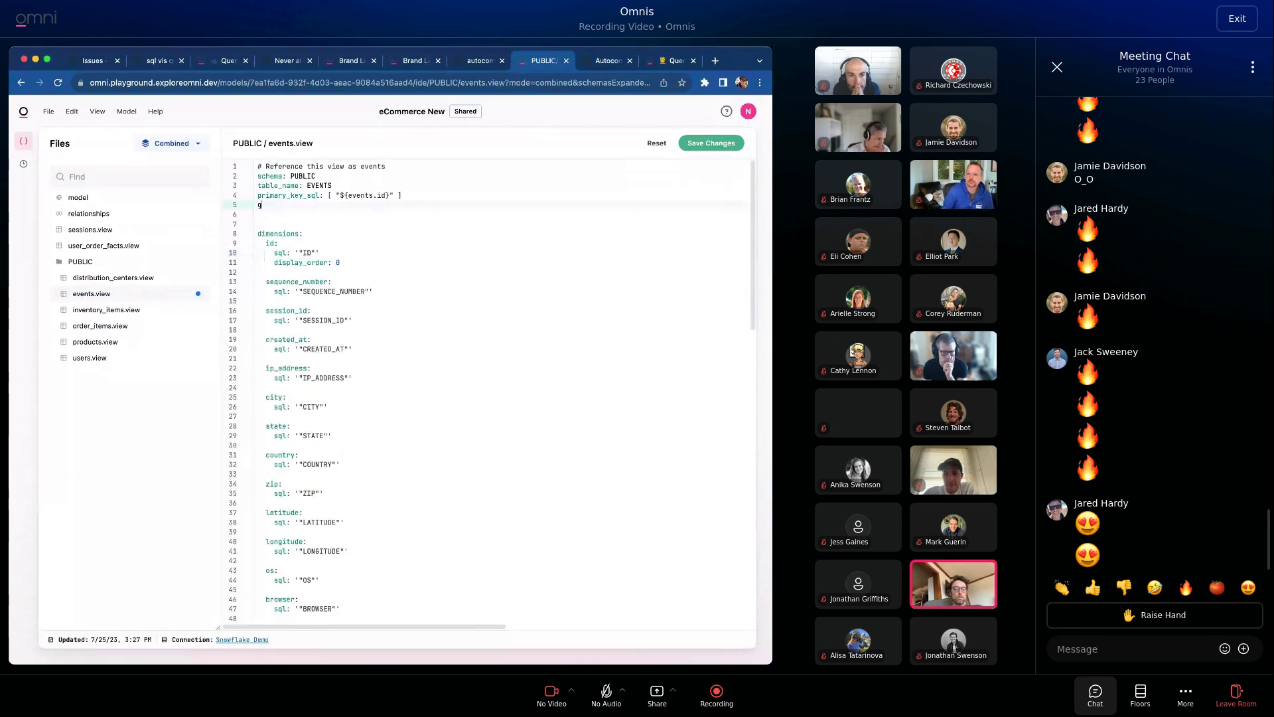
text(u)
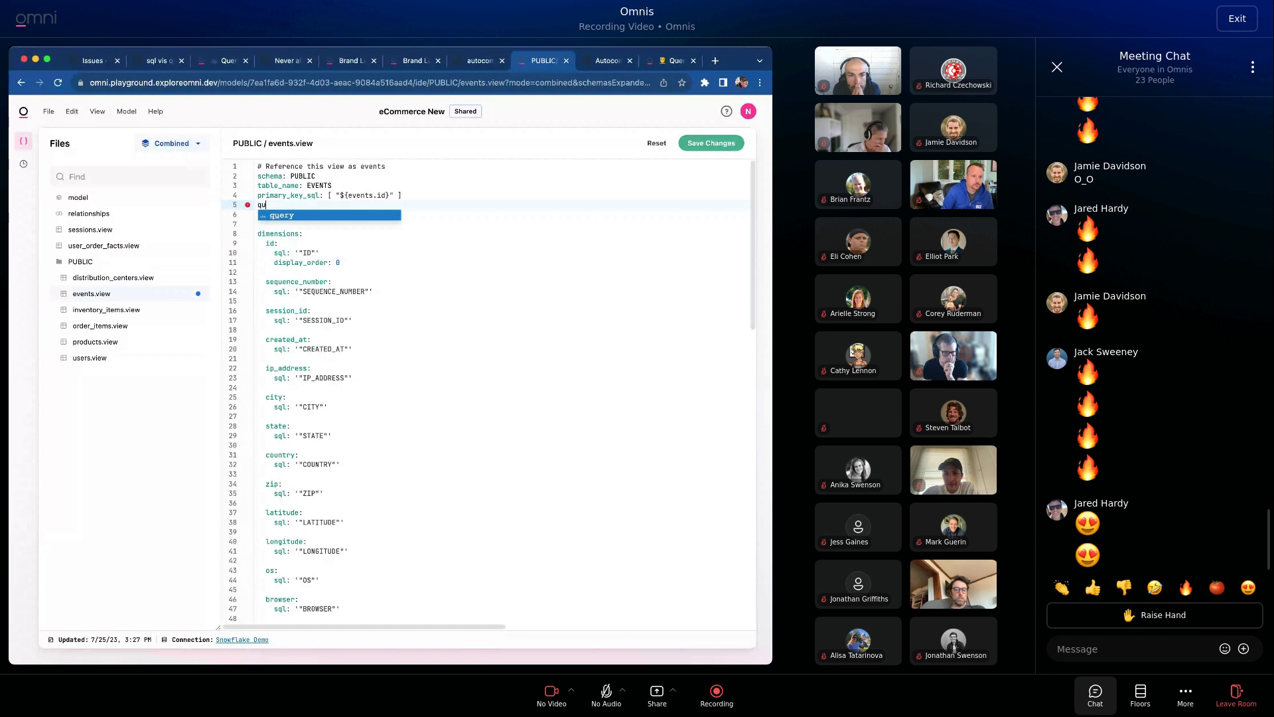
key(Return)
click(320, 216)
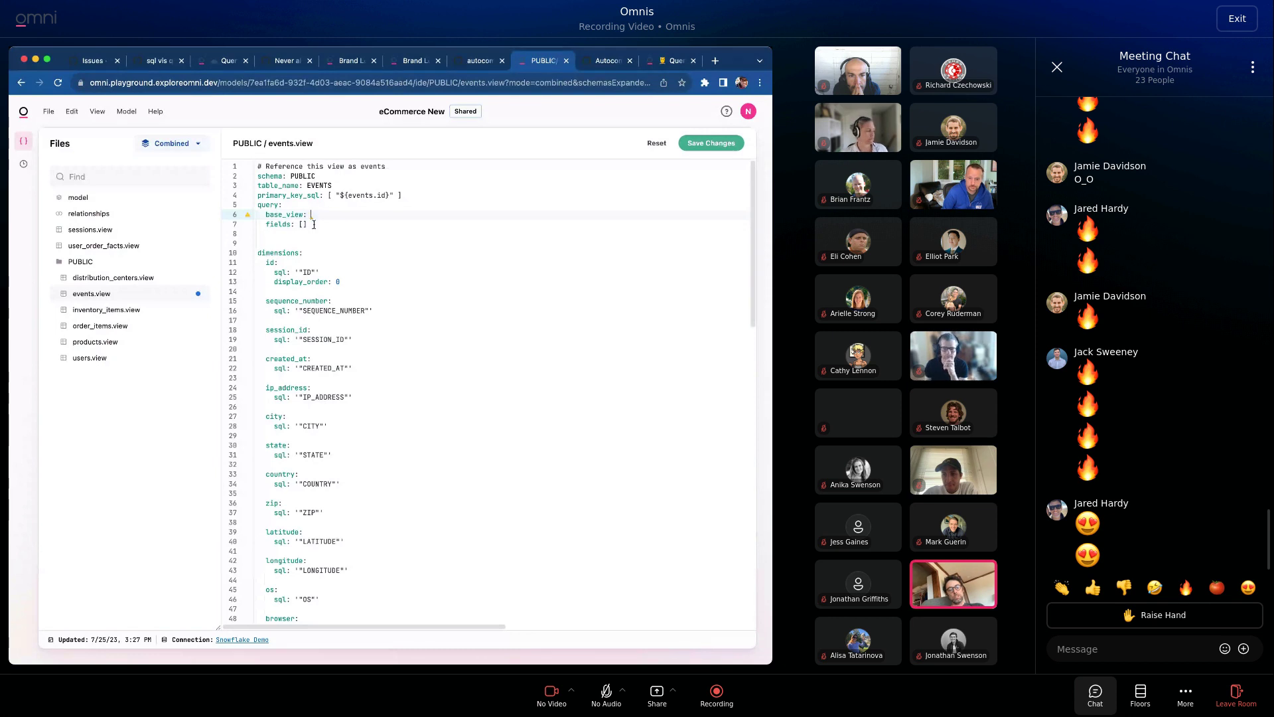
Step: Rewrite the query block with base_view: $1 and a fields list holding the raw placeholder ${1:""}
drag(315, 220, 246, 219)
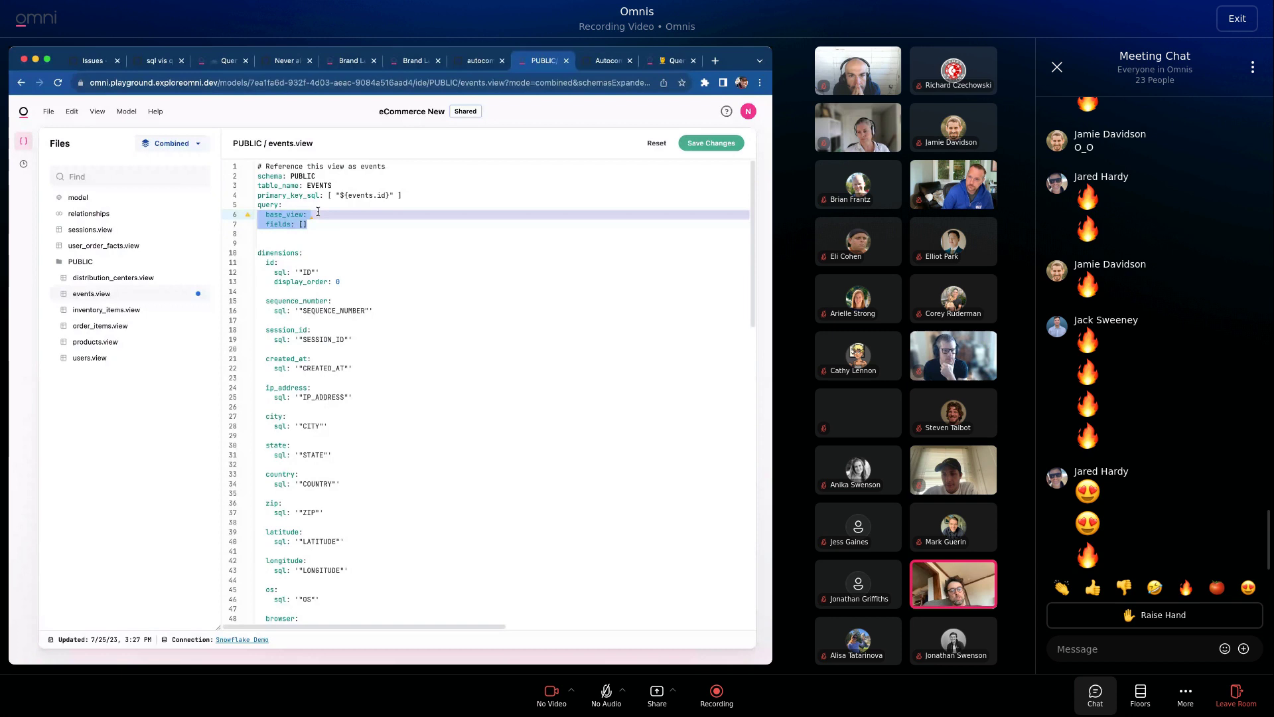
text(base_view: $1   fields: [])
key(BackSpace)
key(Return)
text(- $)
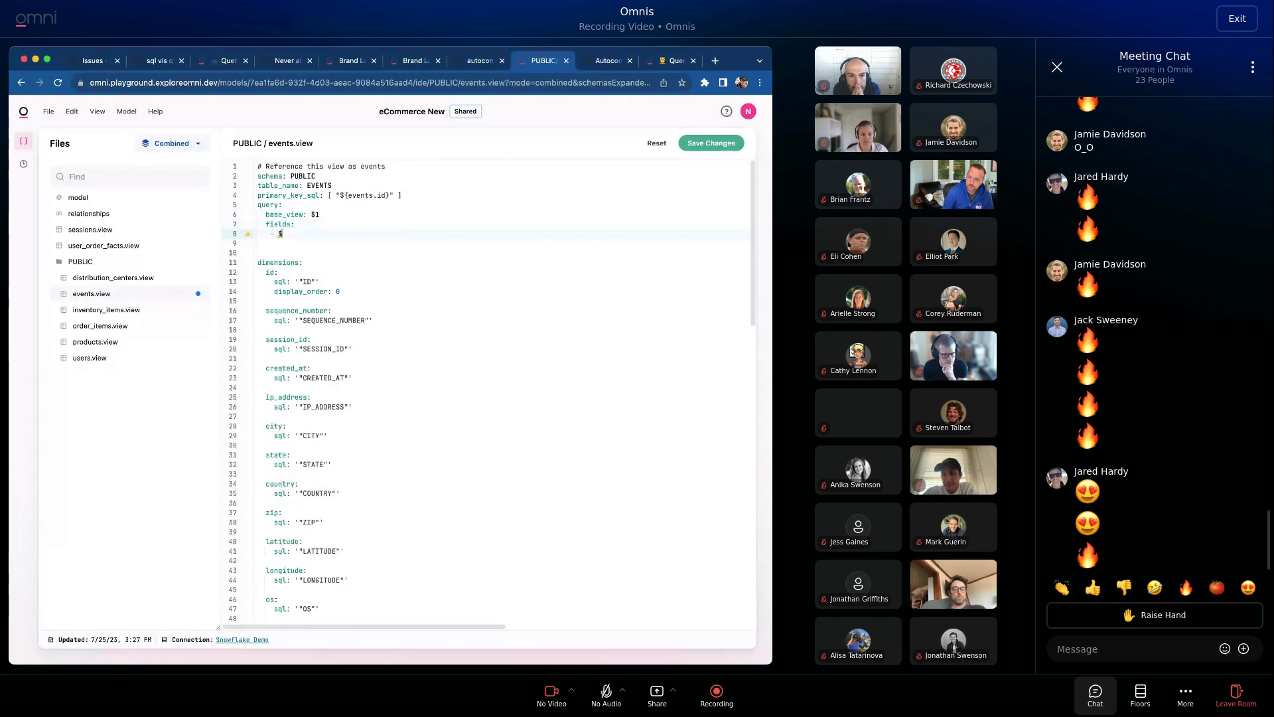
text({1:")
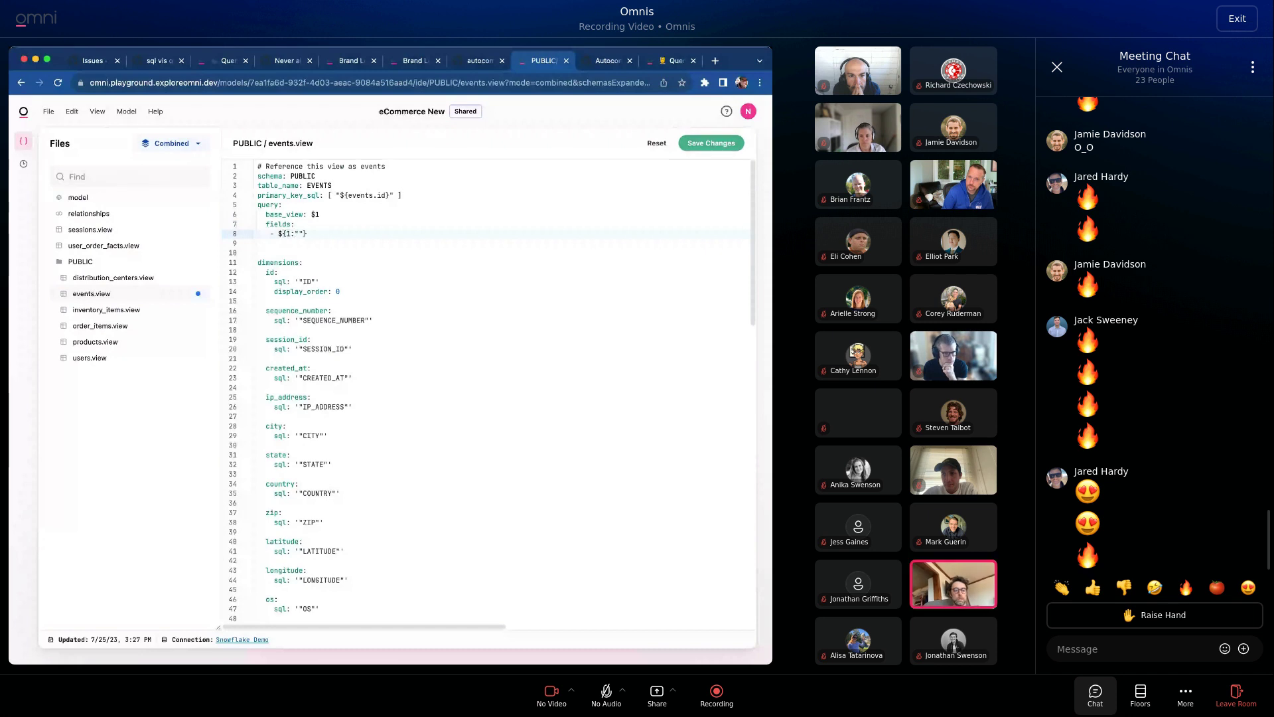
Step: Replace the rewritten query block with the autocompleted stub containing base_view and fields: []
drag(307, 234, 258, 205)
text(qu)
key(Return)
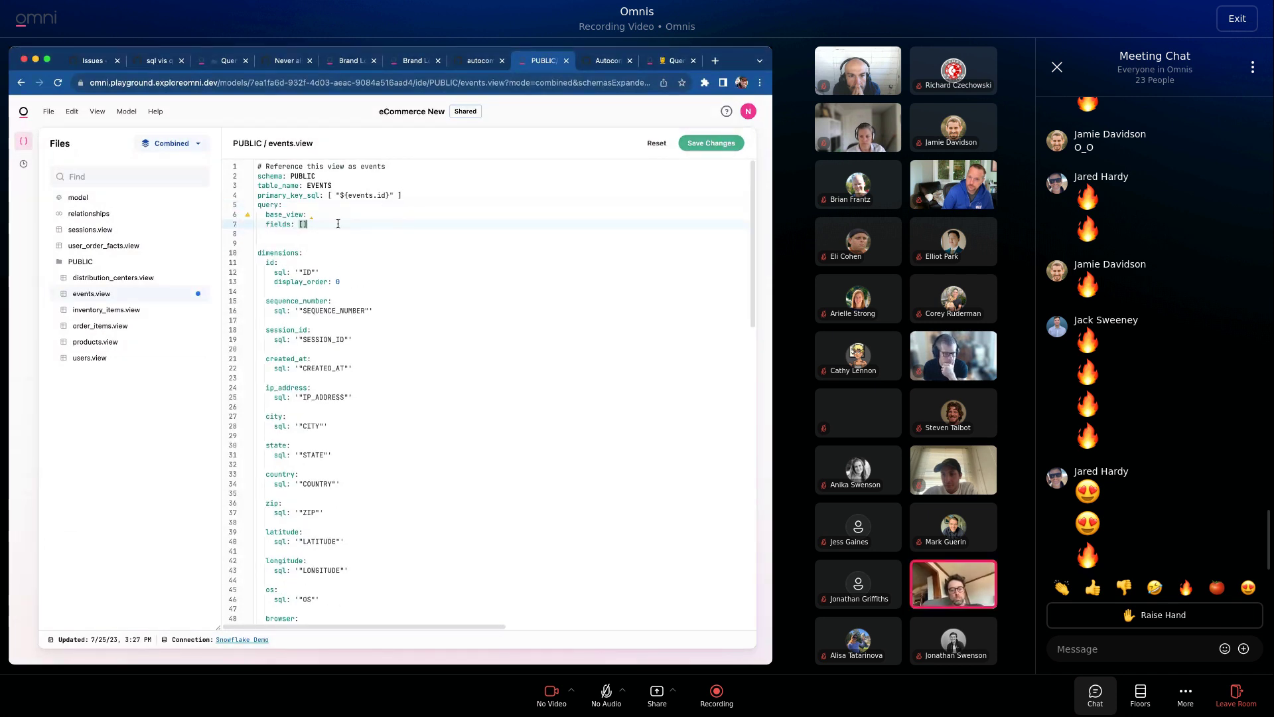
click(387, 211)
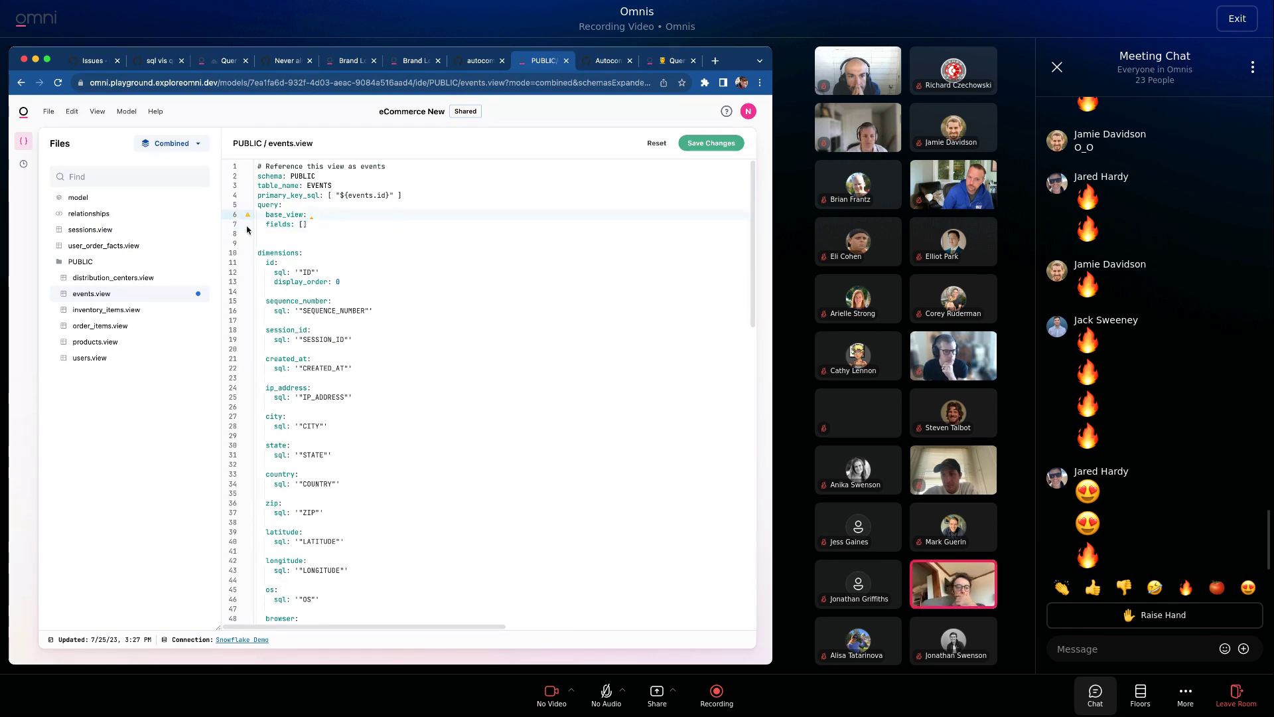
mouse_move(251, 219)
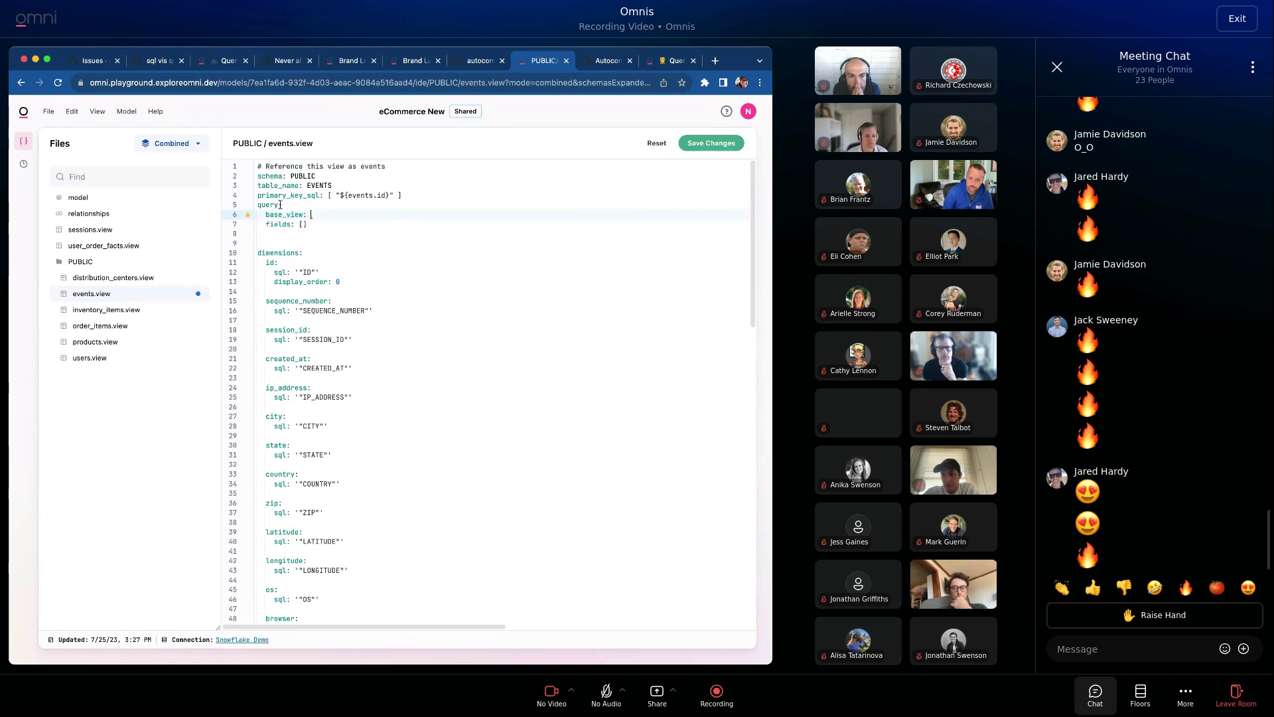
Step: View issue #10601 about undefined autocomplete field labels, and start a new field in the empty query's Users topic
click(604, 63)
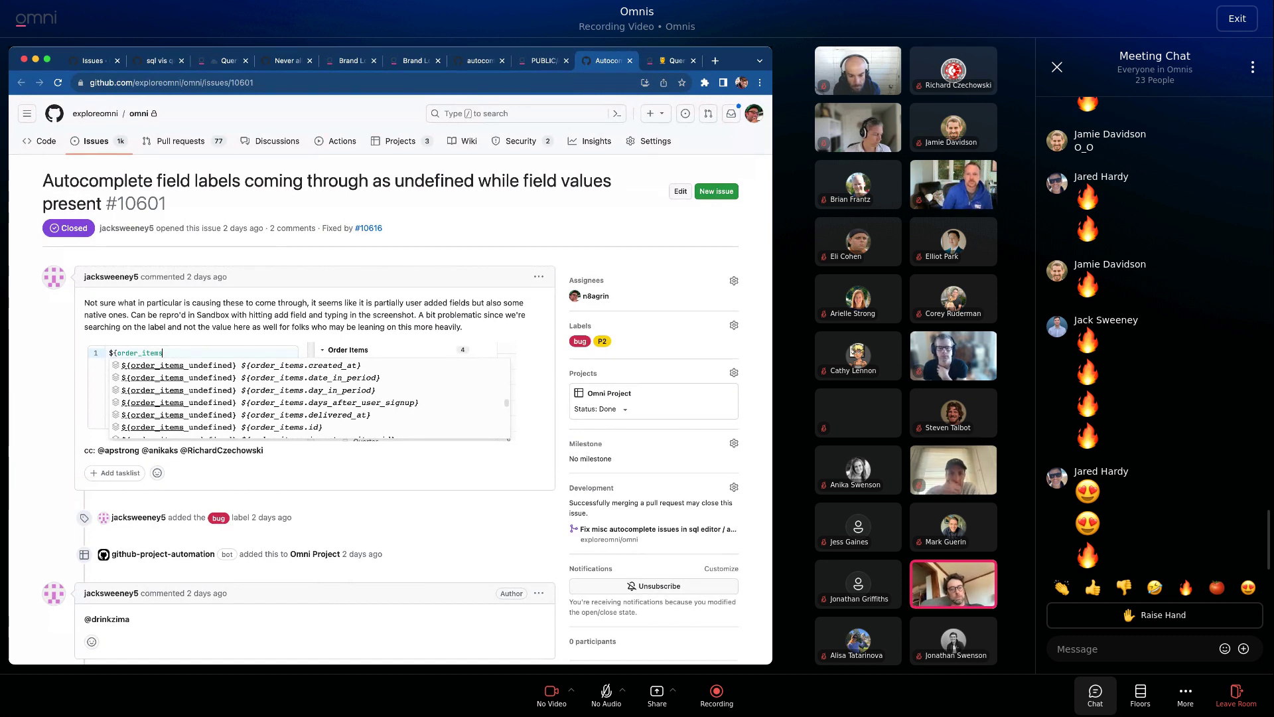
click(672, 60)
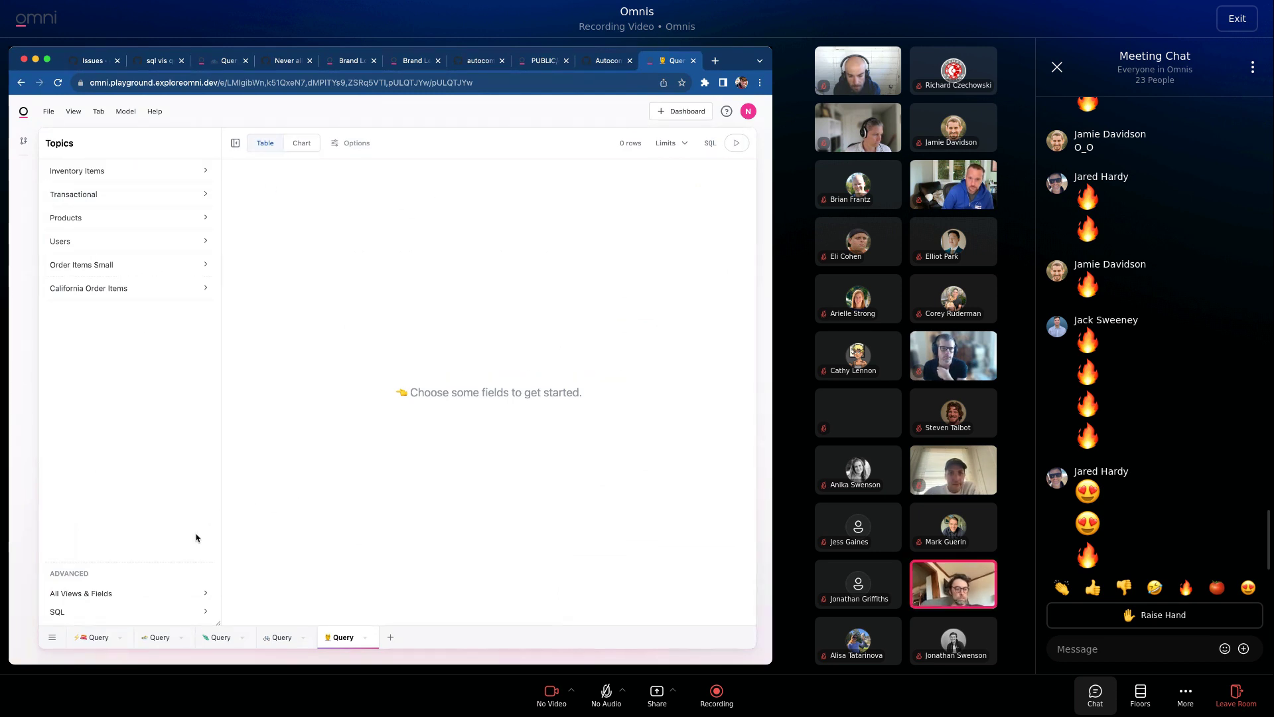
click(119, 241)
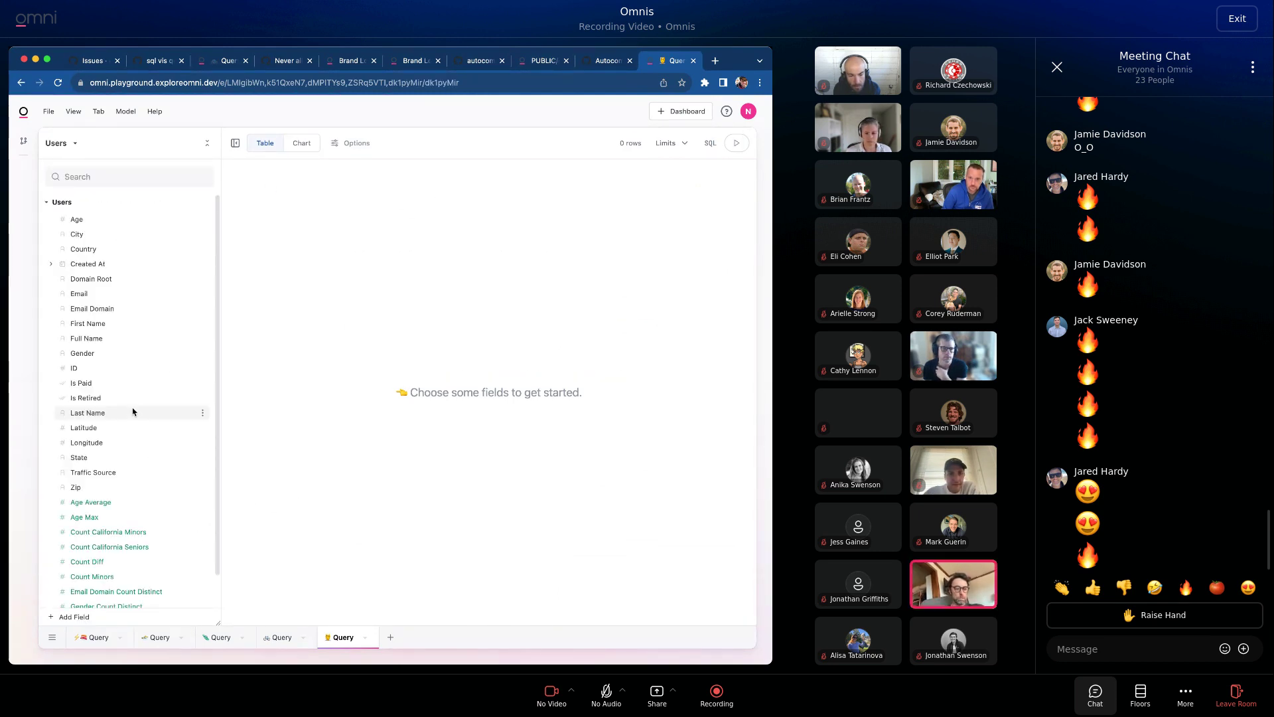
click(70, 617)
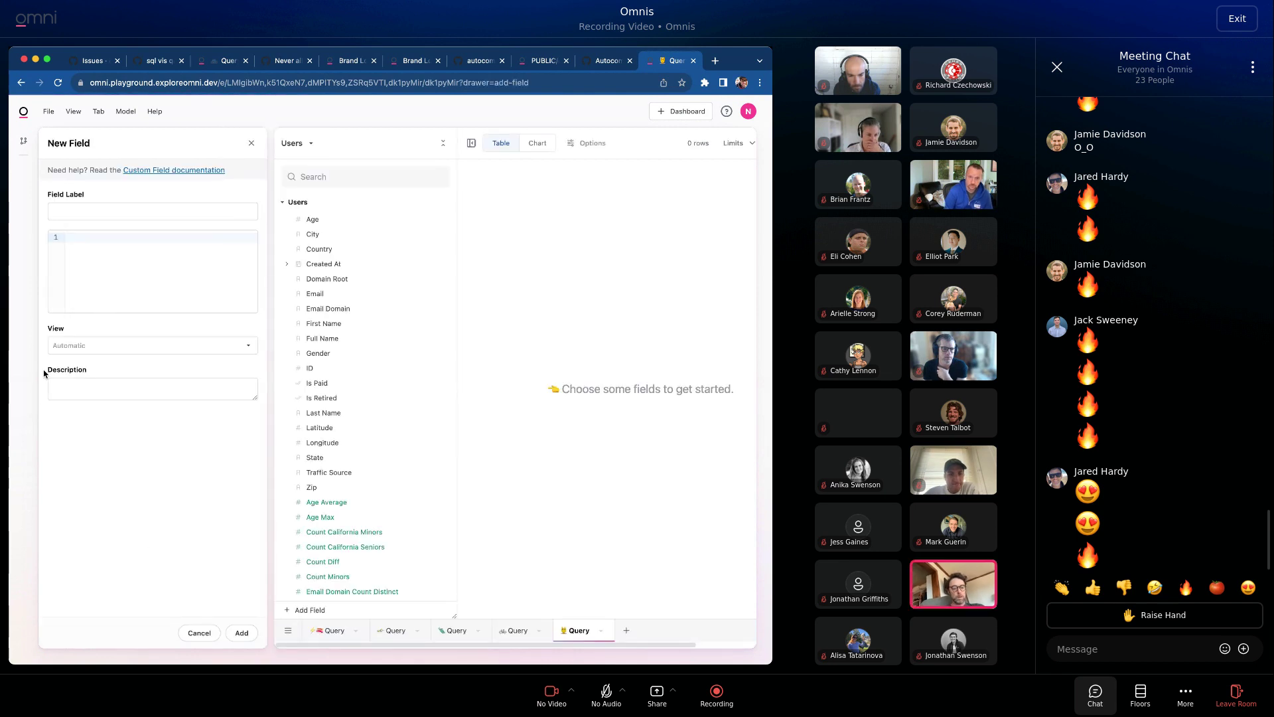
Step: Check the autocomplete suggestions for a ${uses field reference in the new field's SQL, and clear the expression
text(${)
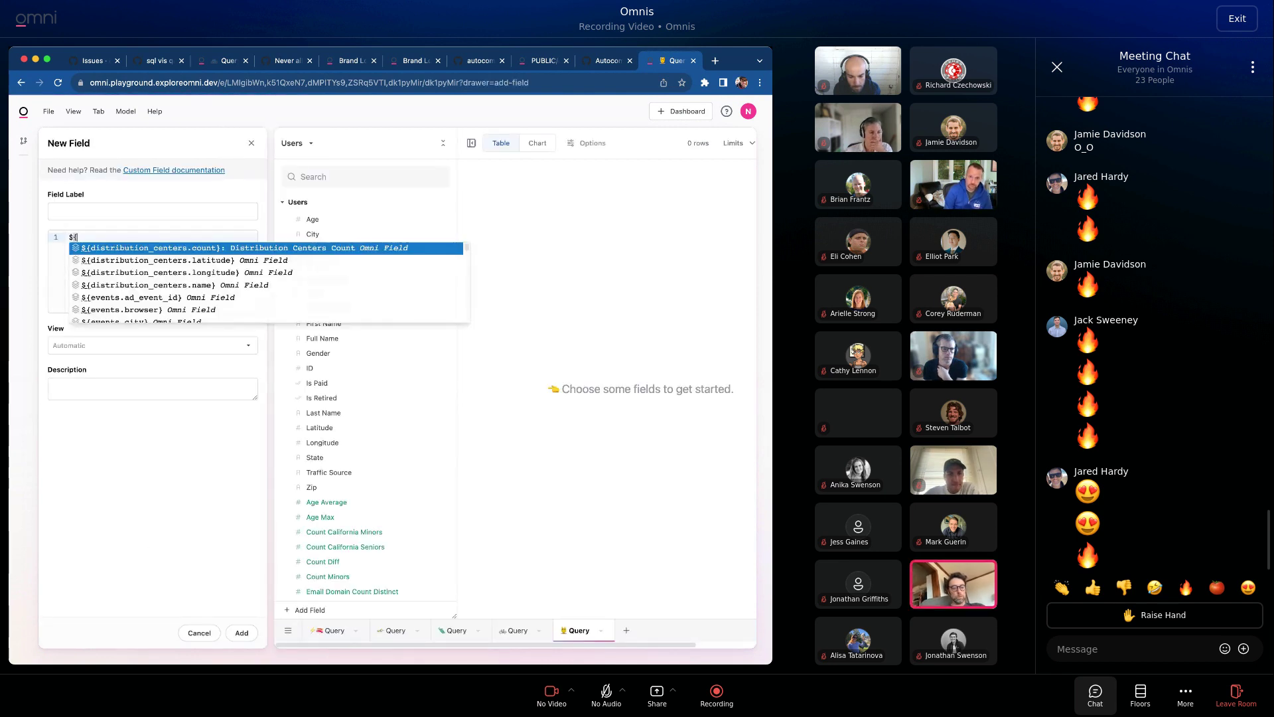
text(use)
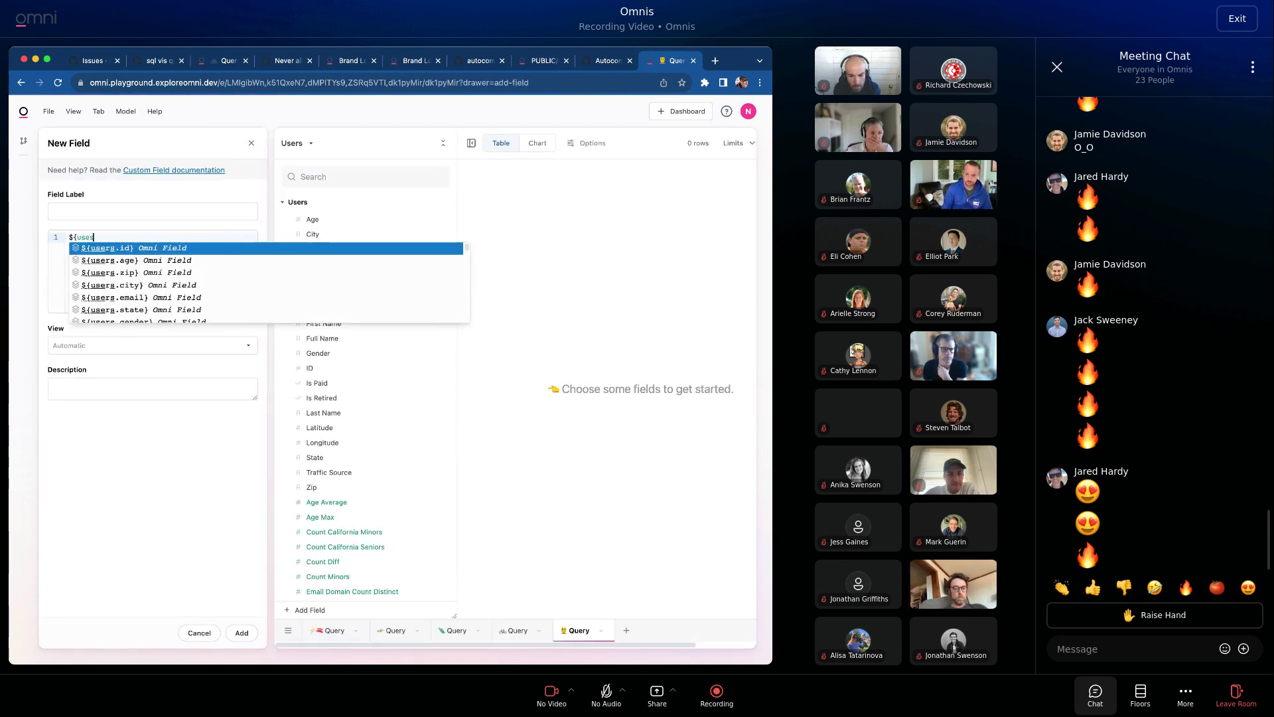
text(s)
scroll(112, 290, down, 5)
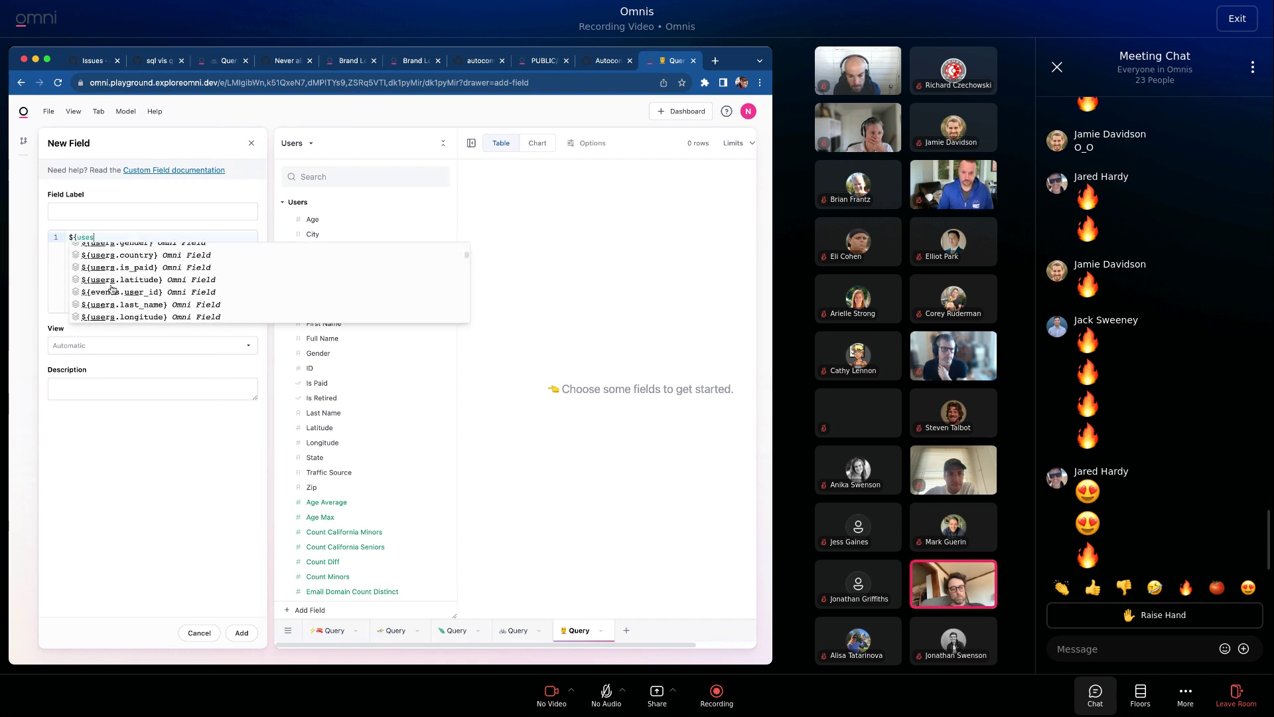
key(BackSpace)
key(BackSpace)
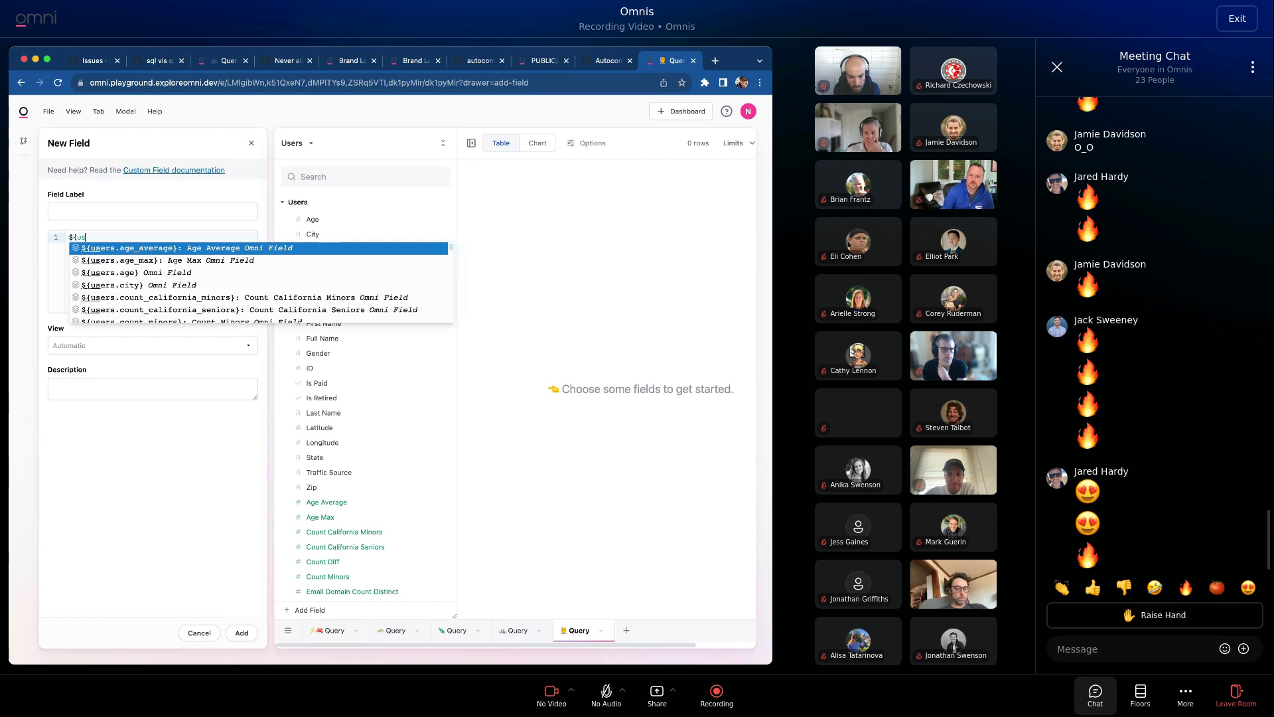
key(BackSpace)
key(BackSpace)
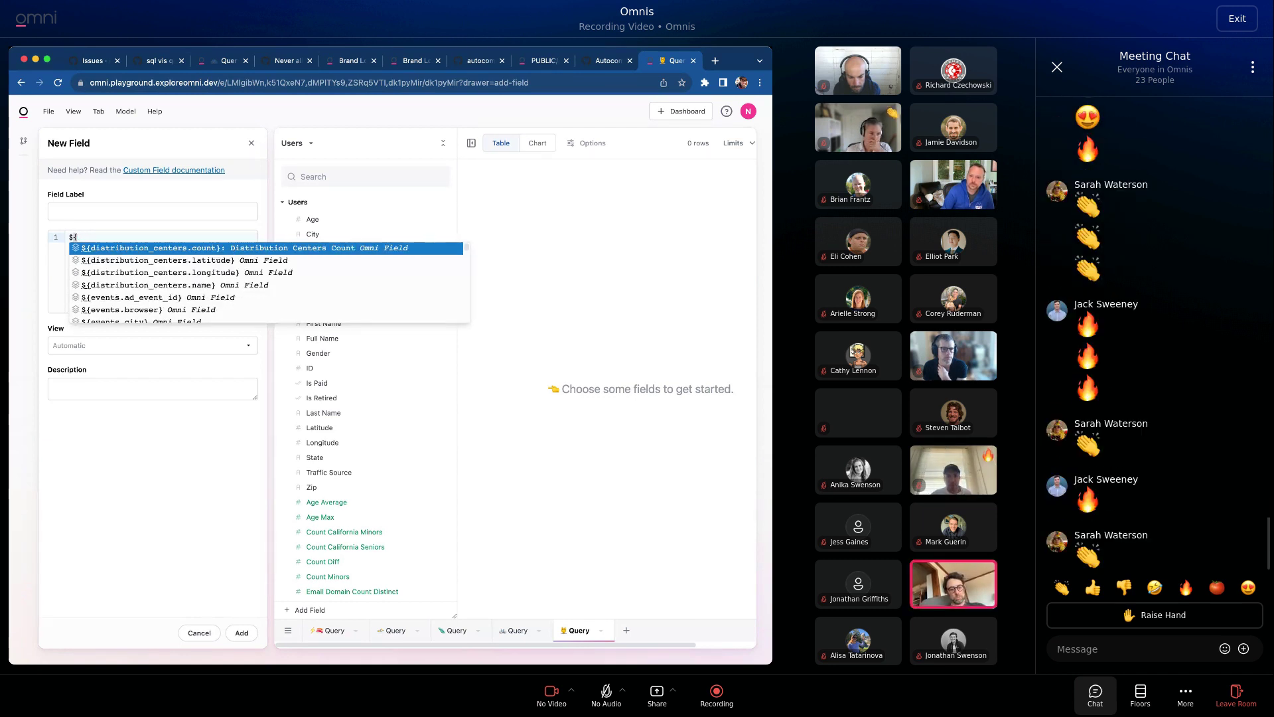
key(BackSpace)
key(BackSpace)
Step: Try the COUNT keyword suggestion, and enter SELECT ${dis as the SQL expression with the distribution_centers.latitude suggestion highlighted
text(coun)
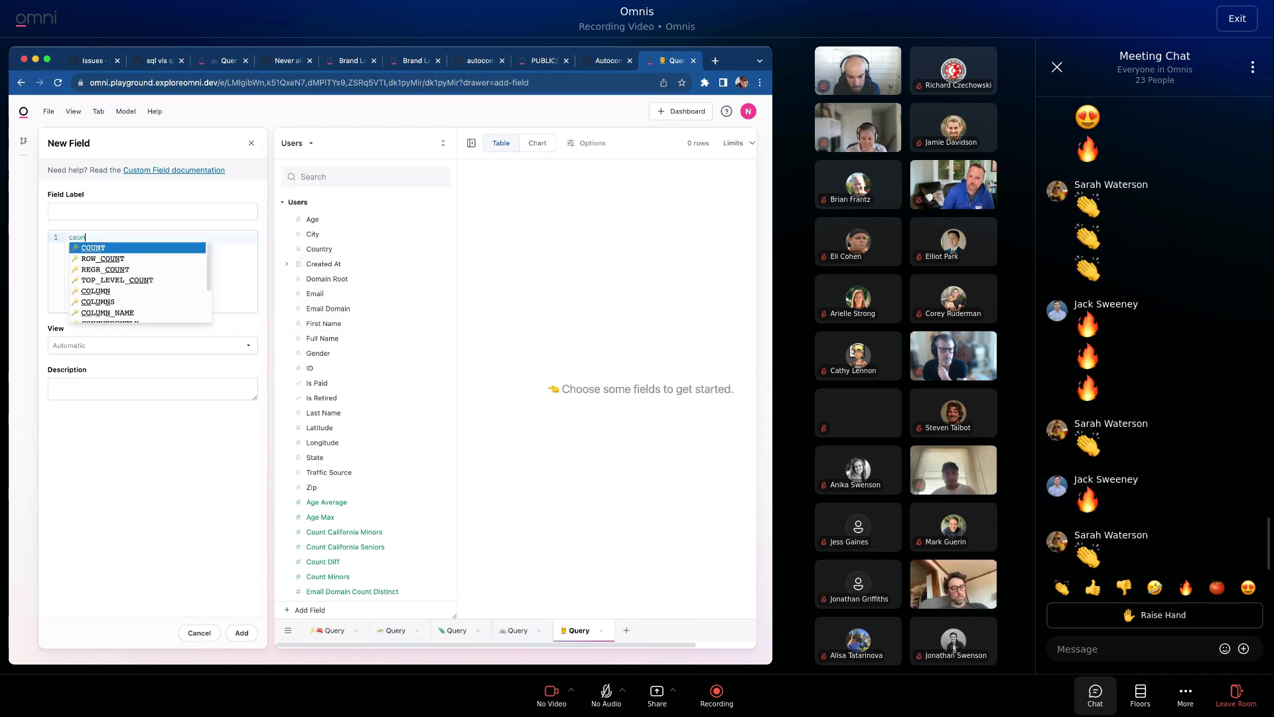
key(Return)
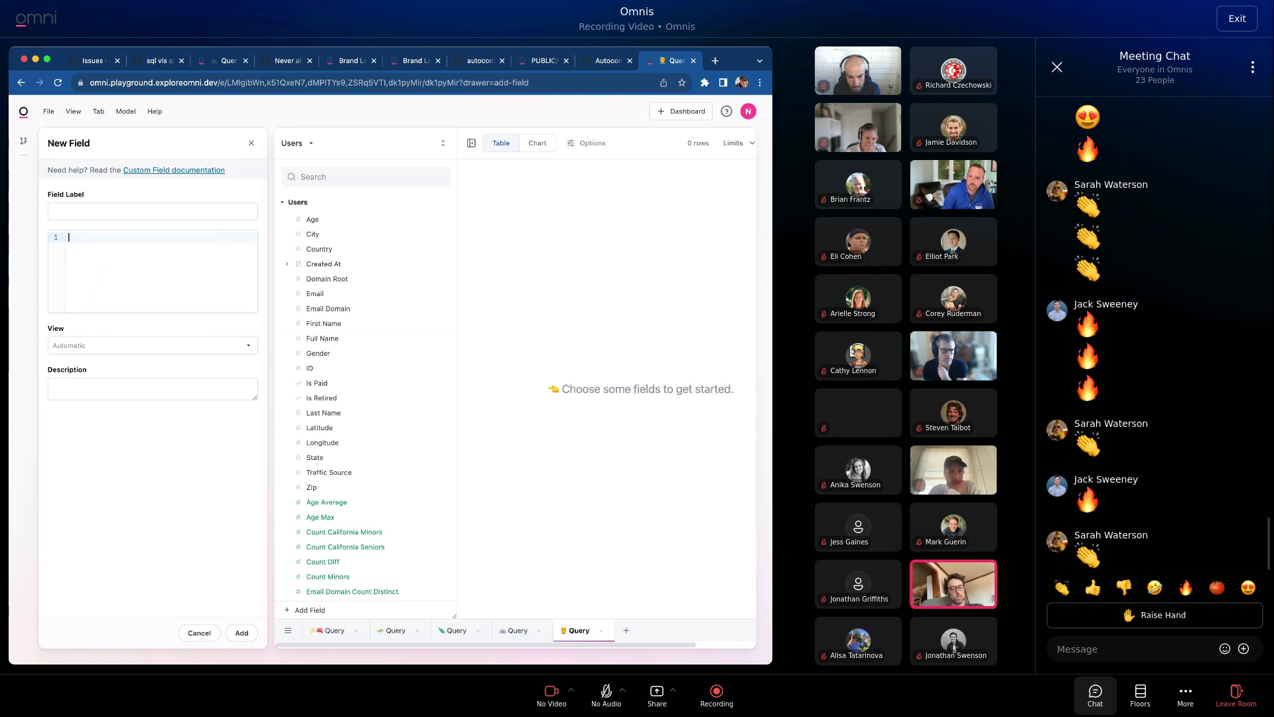
text(SELECT)
key(Return)
text($)
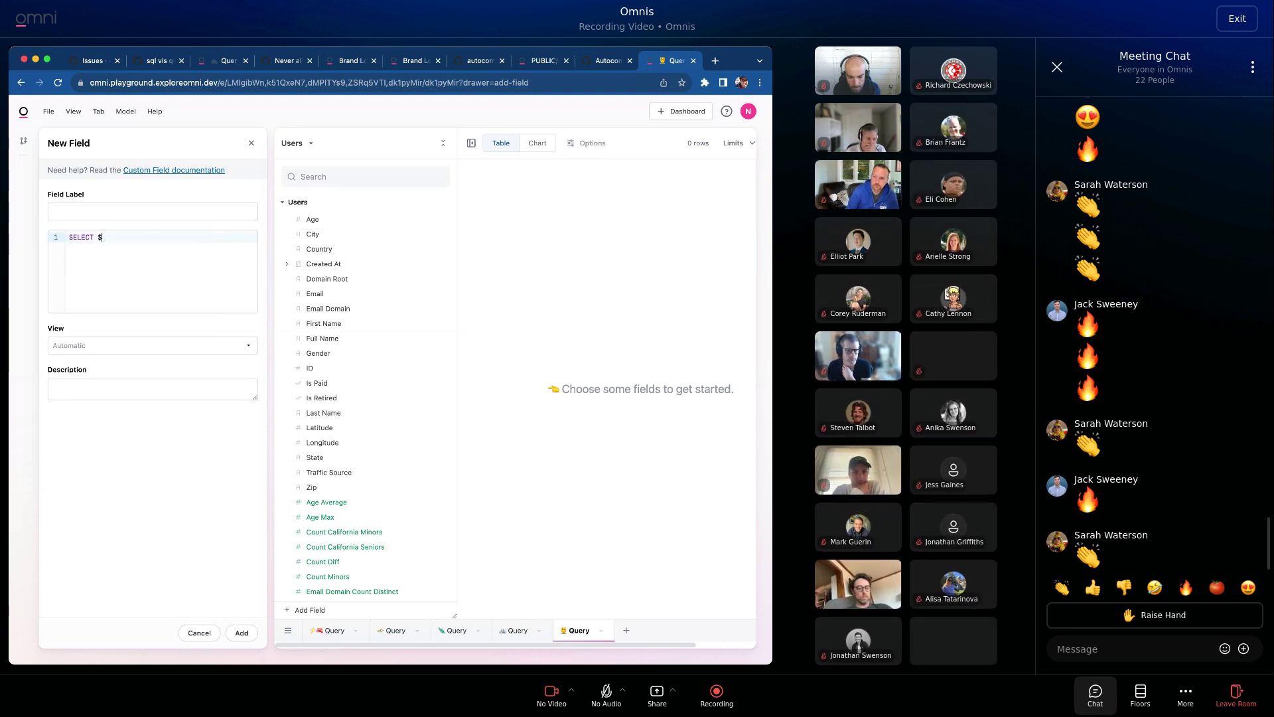
text({dis)
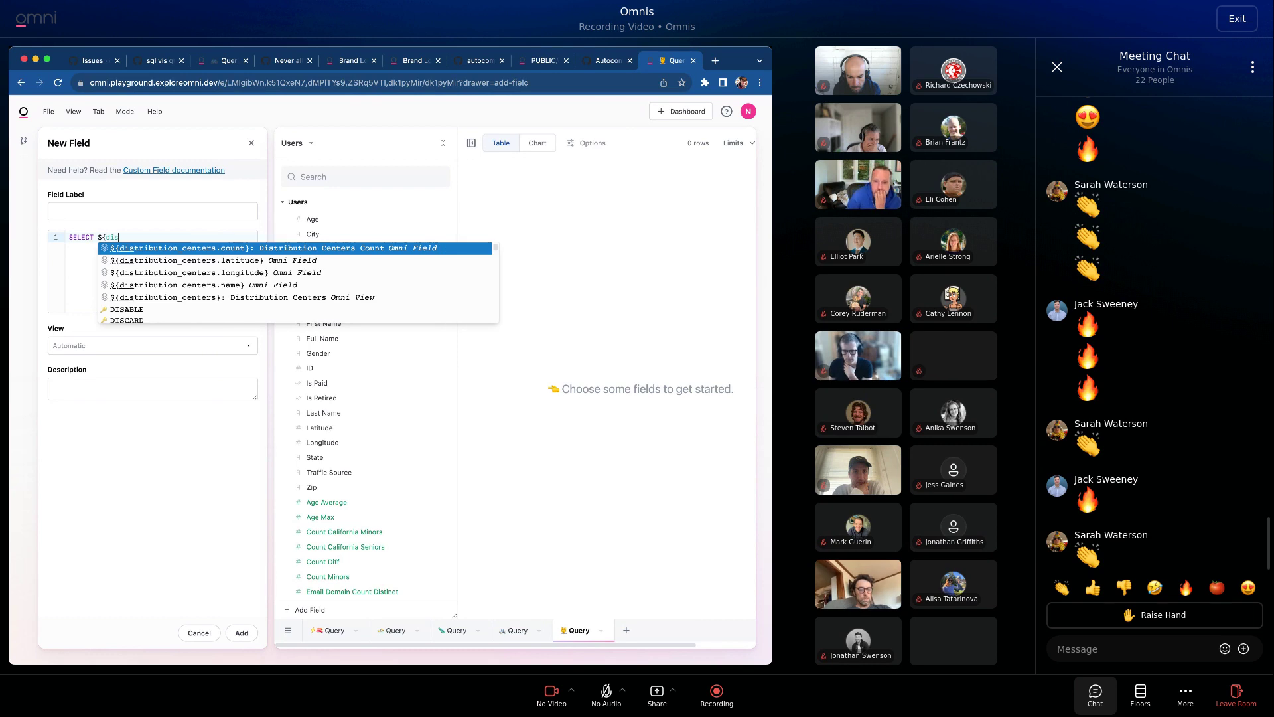
key(Down)
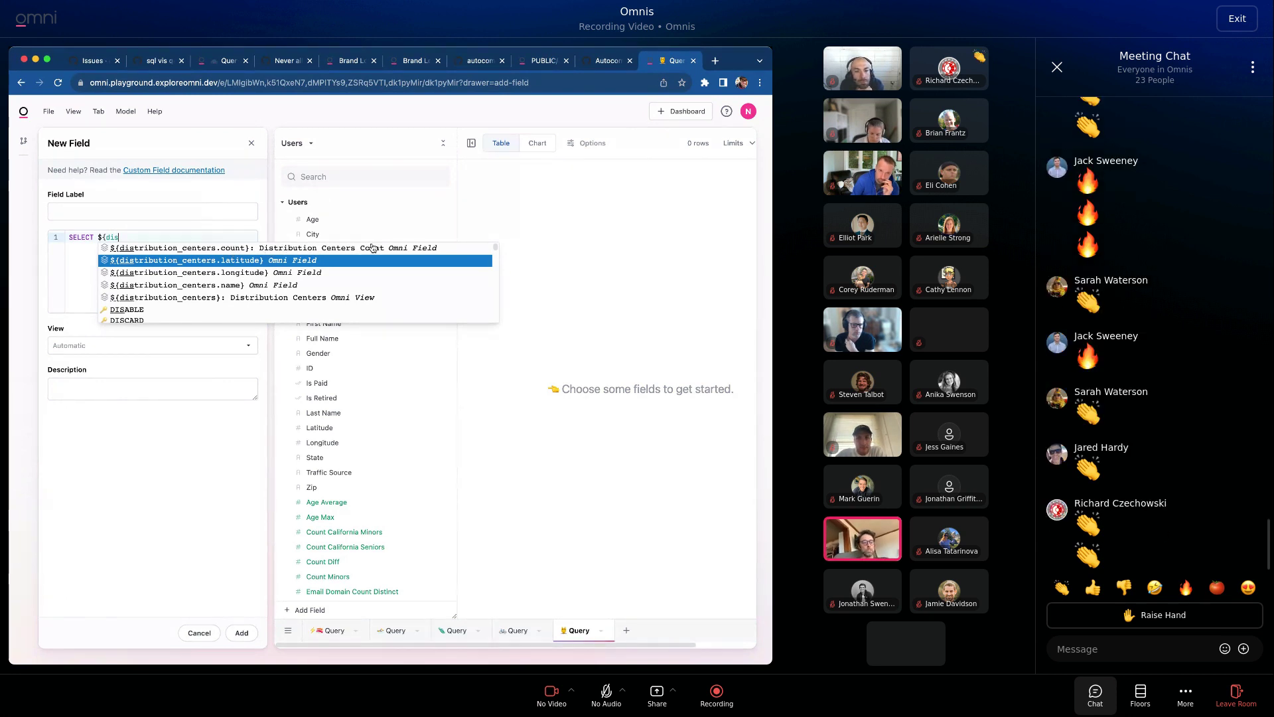
Step: Replace the field reference in the SELECT expression with ${ama and dismiss its suggestions
key(BackSpace)
key(BackSpace)
key(BackSpace)
key(BackSpace)
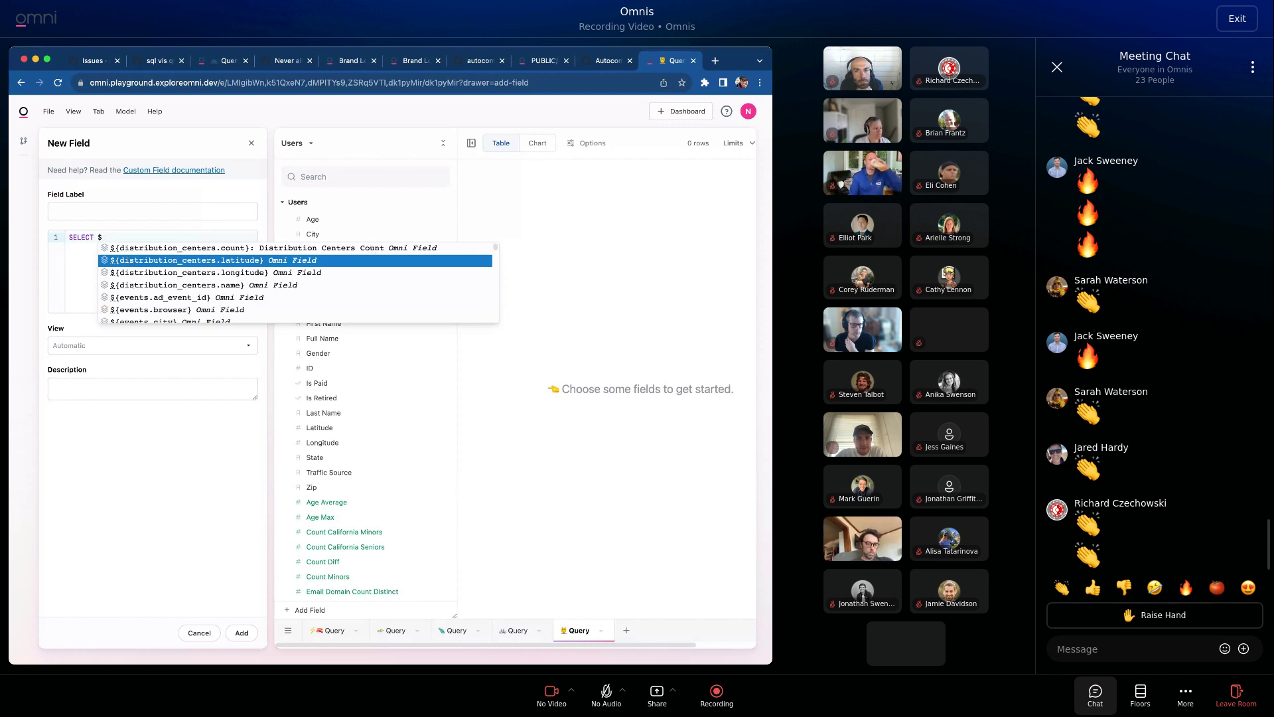
text({ama)
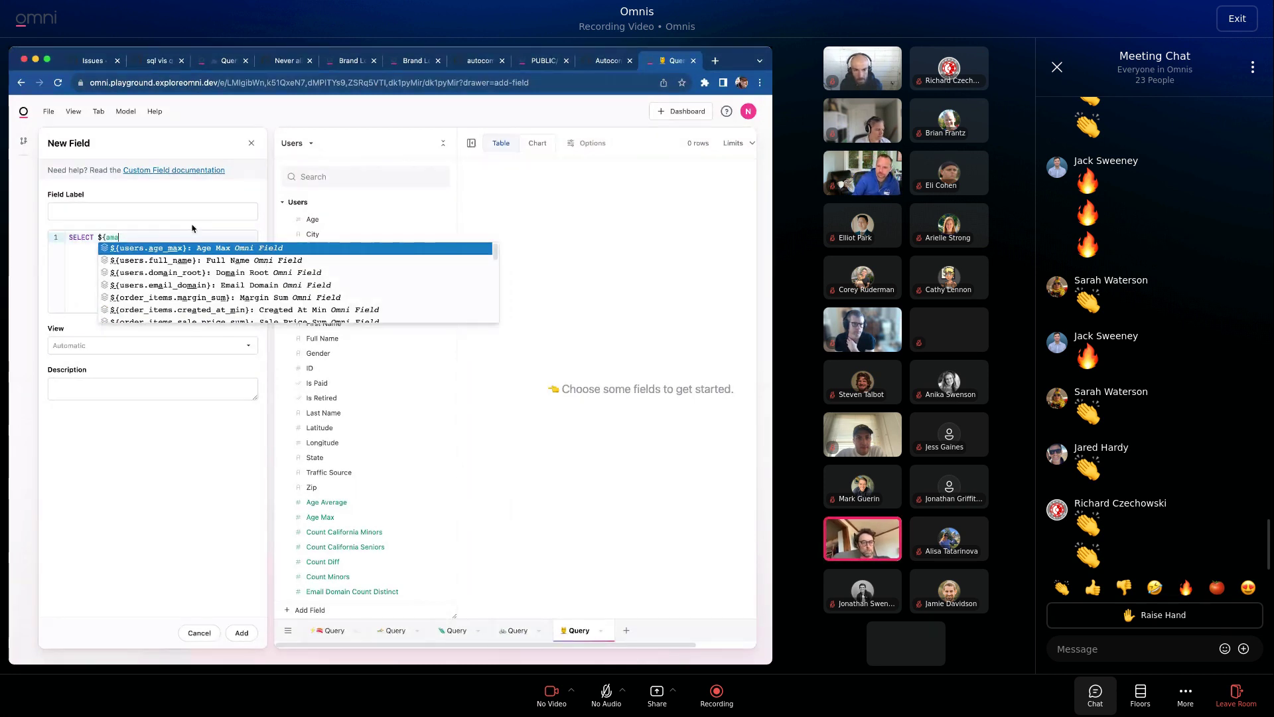
key(Escape)
Step: Open the Postgres Demo model for editing and display the users.view file in the public folder
click(126, 111)
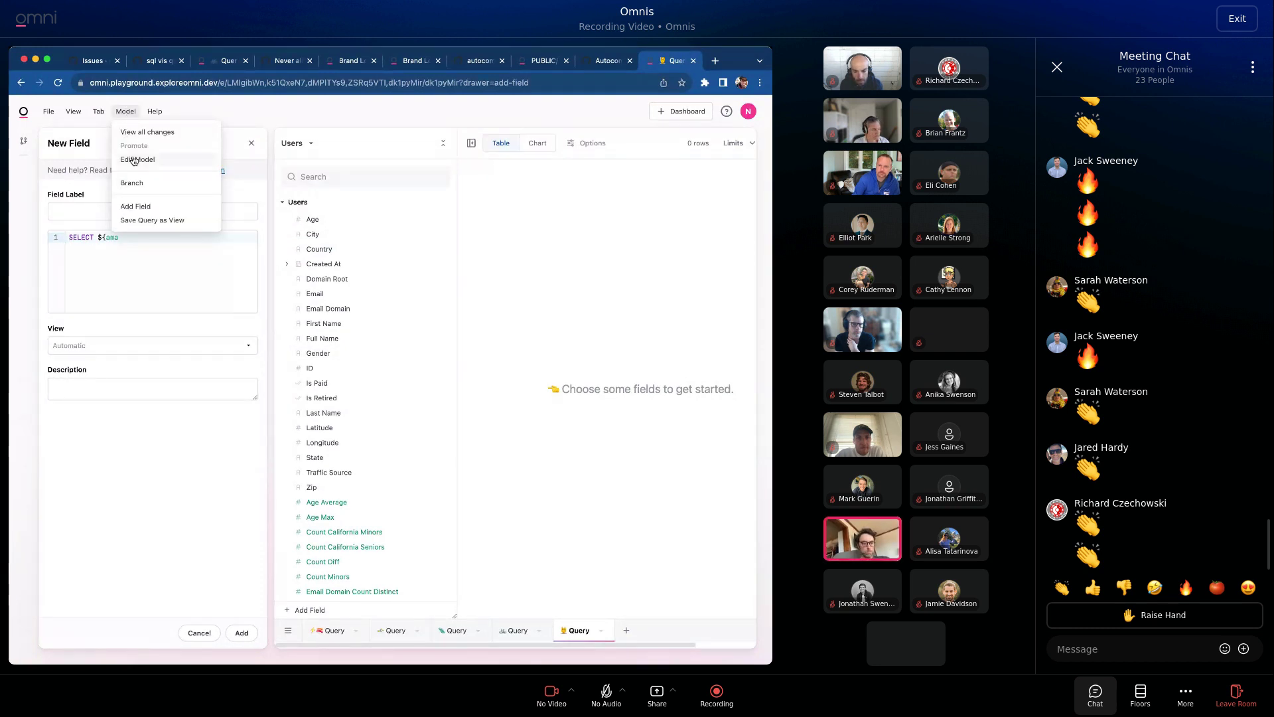
click(137, 160)
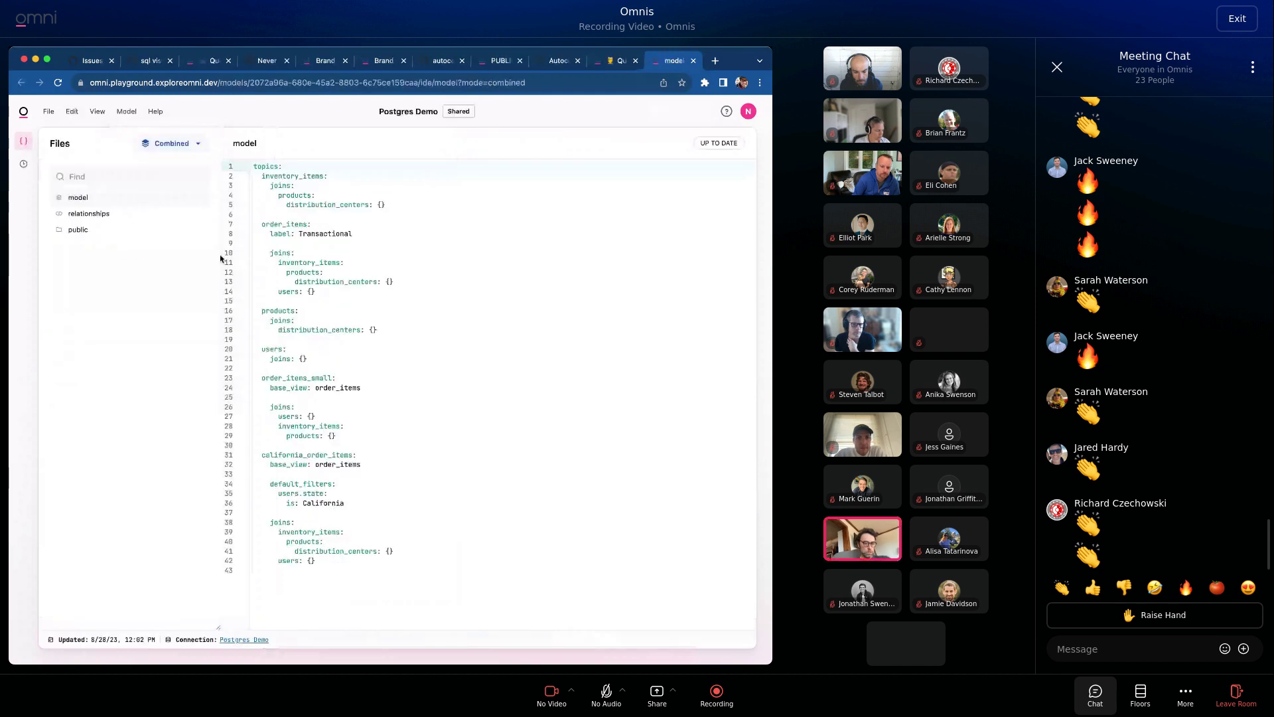
click(78, 230)
click(90, 326)
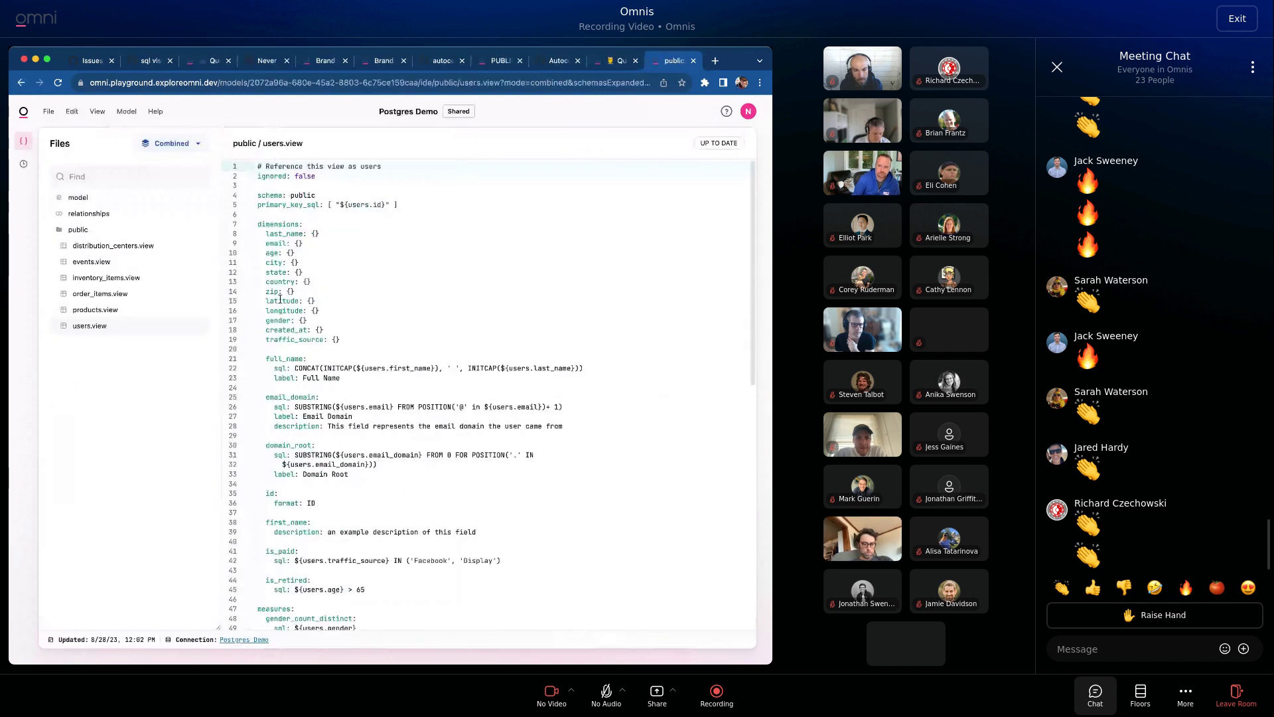
Step: Examine the label definitions of the email_domain and domain_root dimensions in the users.view file
triple_click(359, 426)
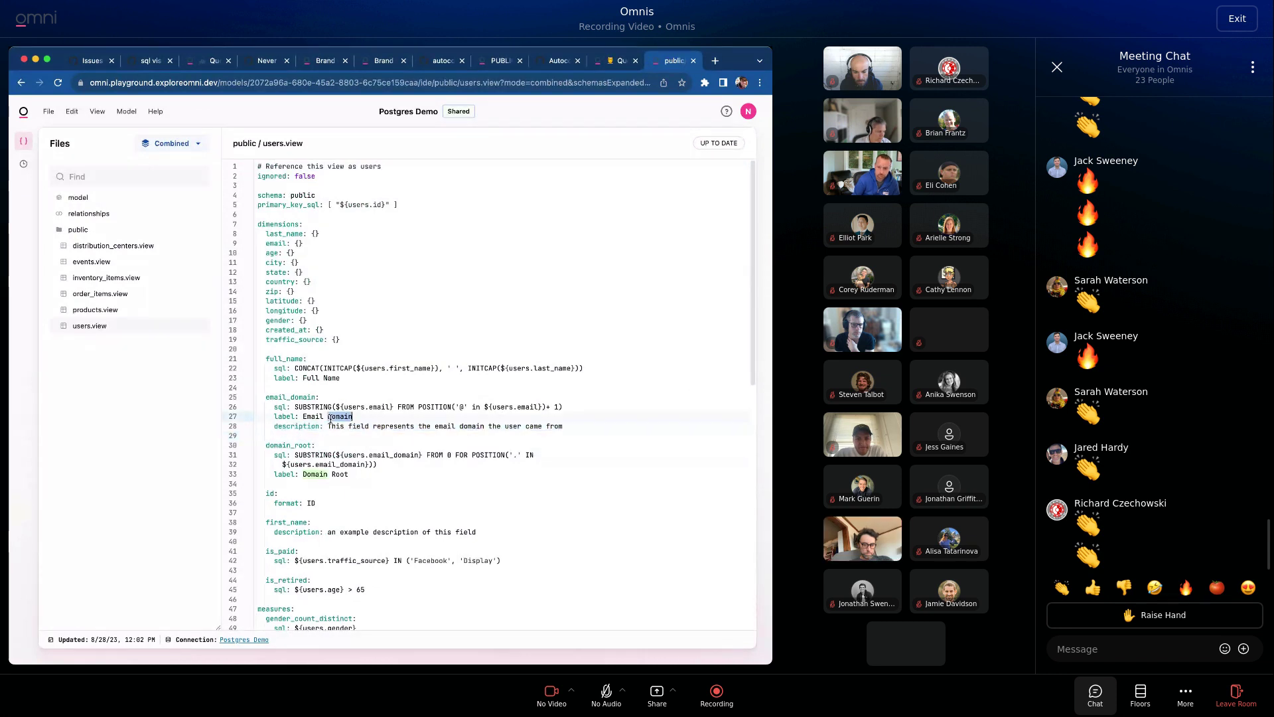
triple_click(331, 418)
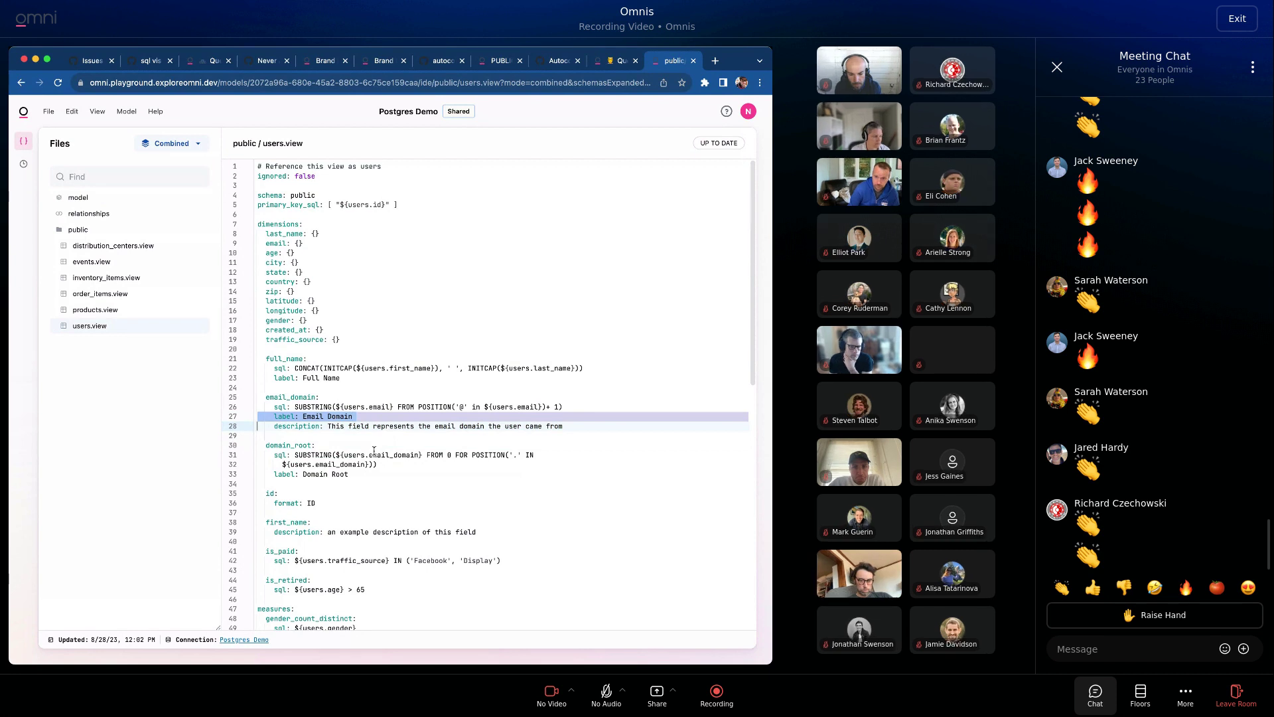
click(324, 480)
click(338, 464)
Step: Return to the new field's query, change the SELECT reference to ${root, and highlight the products.id suggestion
click(618, 60)
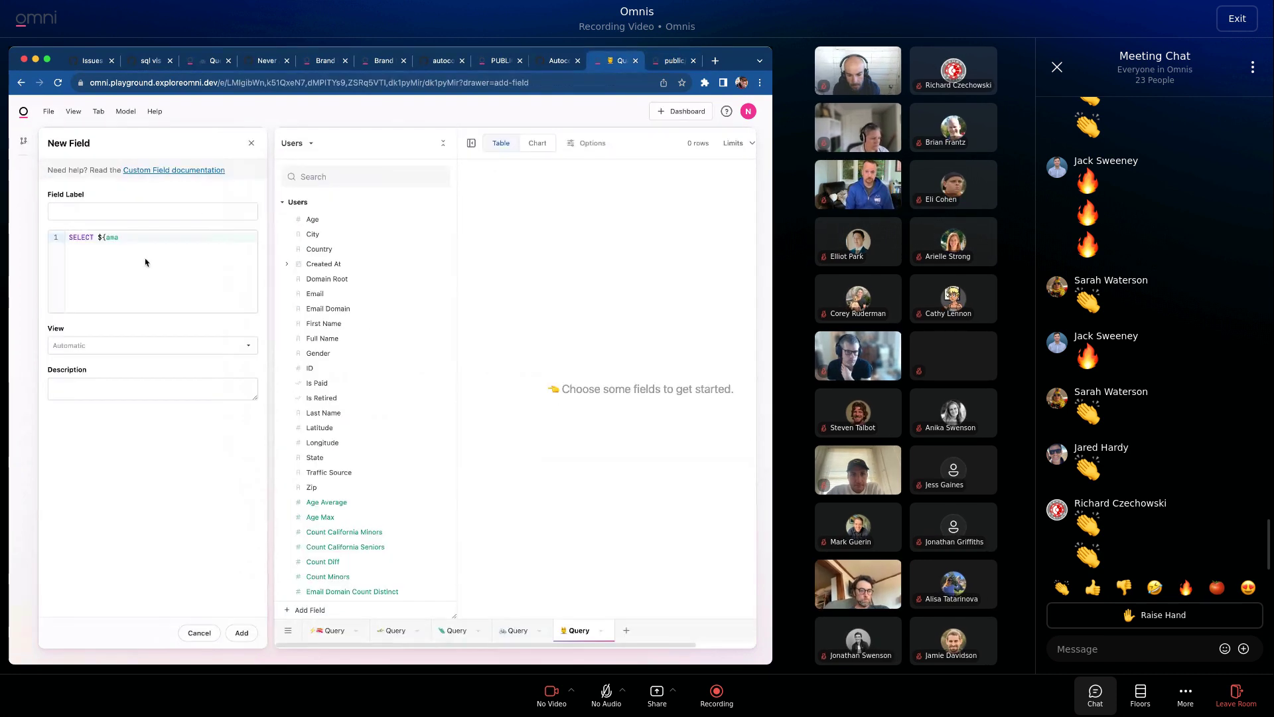
key(BackSpace)
key(BackSpace)
text(root)
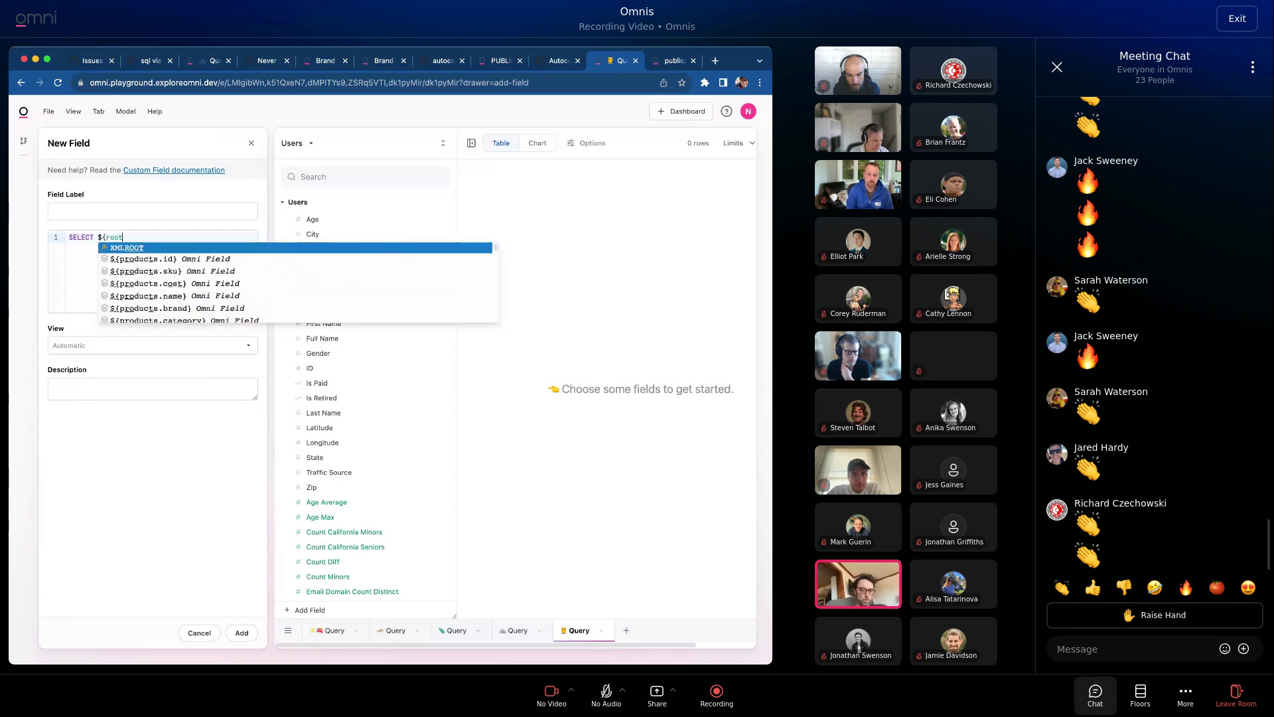
key(Down)
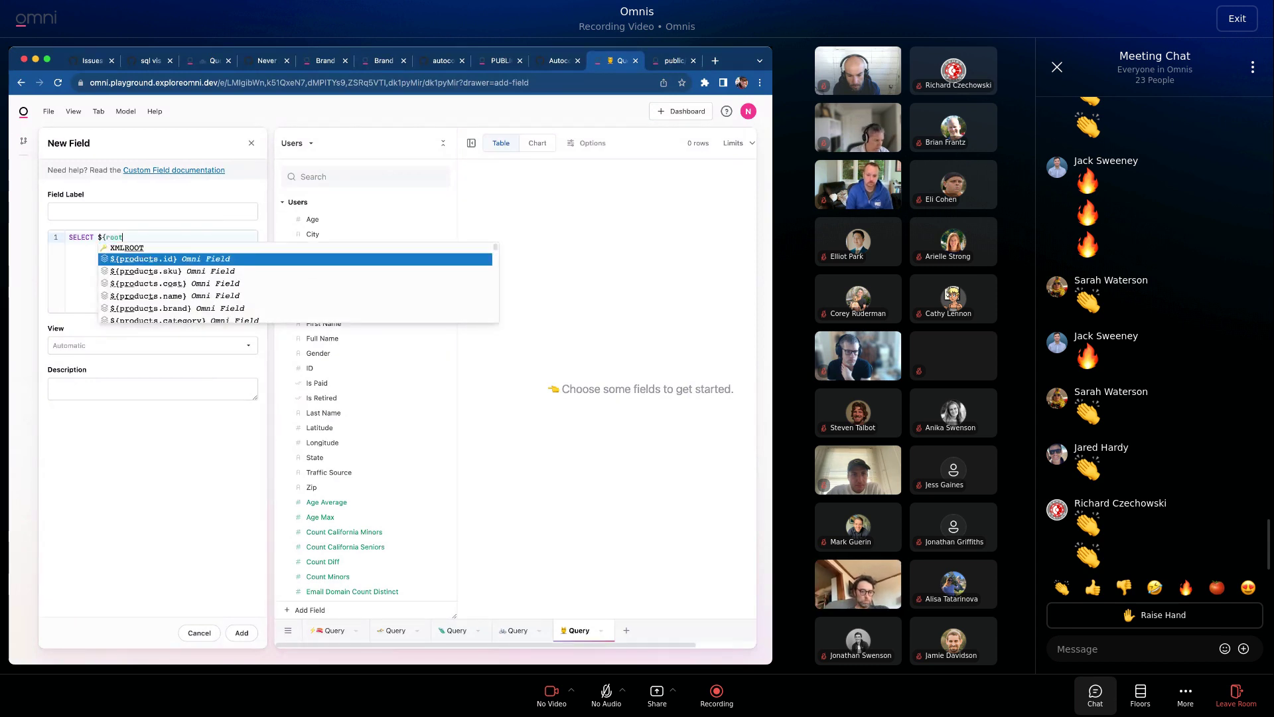
key(BackSpace)
key(BackSpace)
key(BackSpace)
key(BackSpace)
key(BackSpace)
key(BackSpace)
text(root)
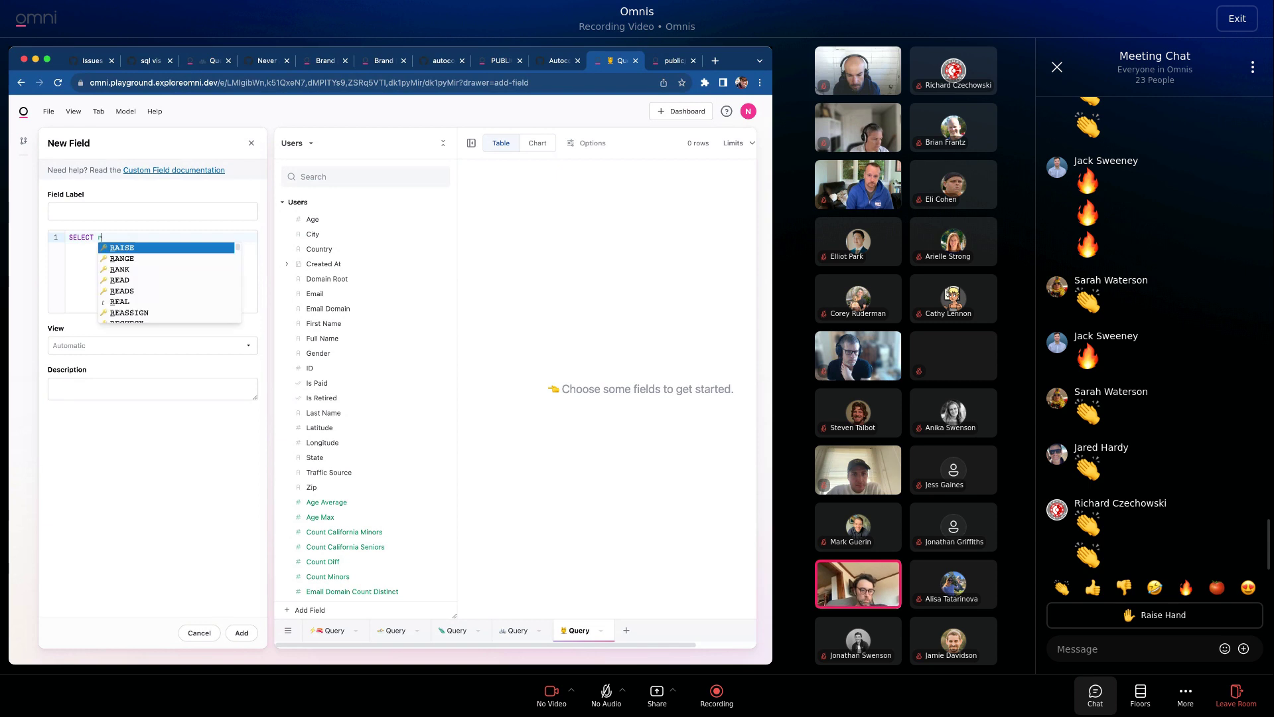
key(BackSpace)
key(BackSpace)
key(BackSpace)
key(BackSpace)
Step: Enter ${root after SELECT and insert the suggested users.domain_root field labelled Domain Root
text(${roo)
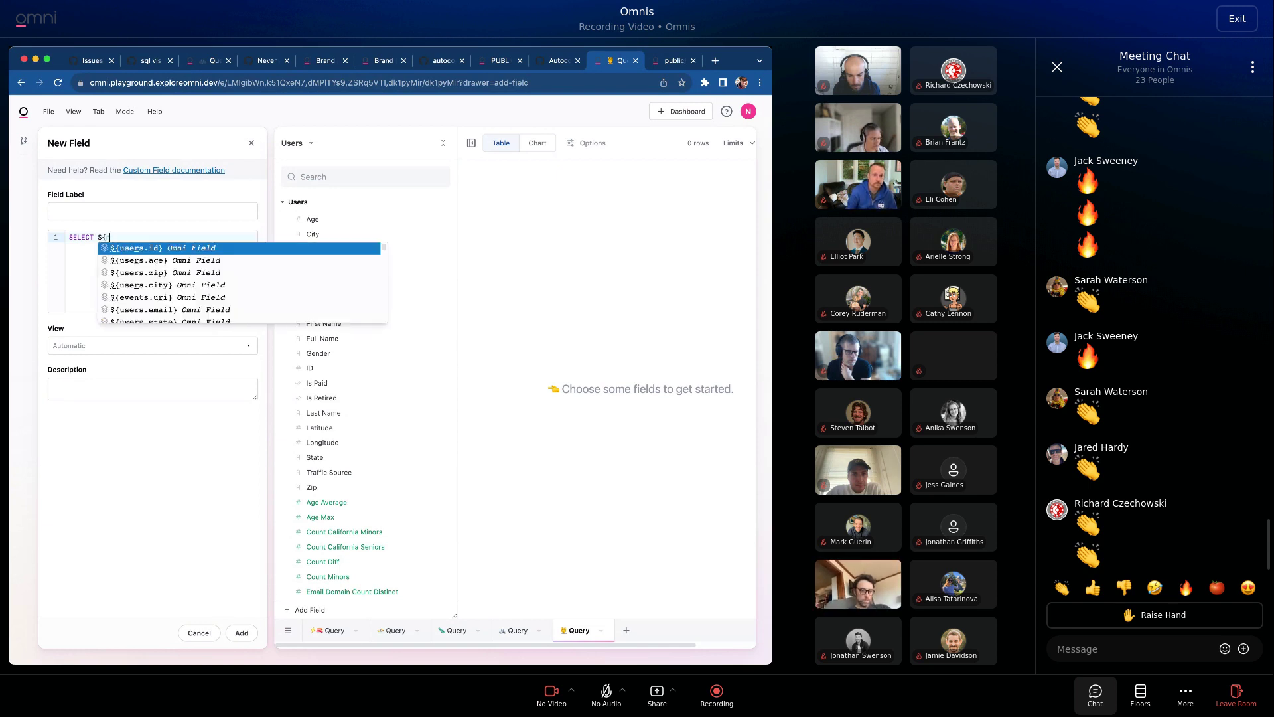
text(t)
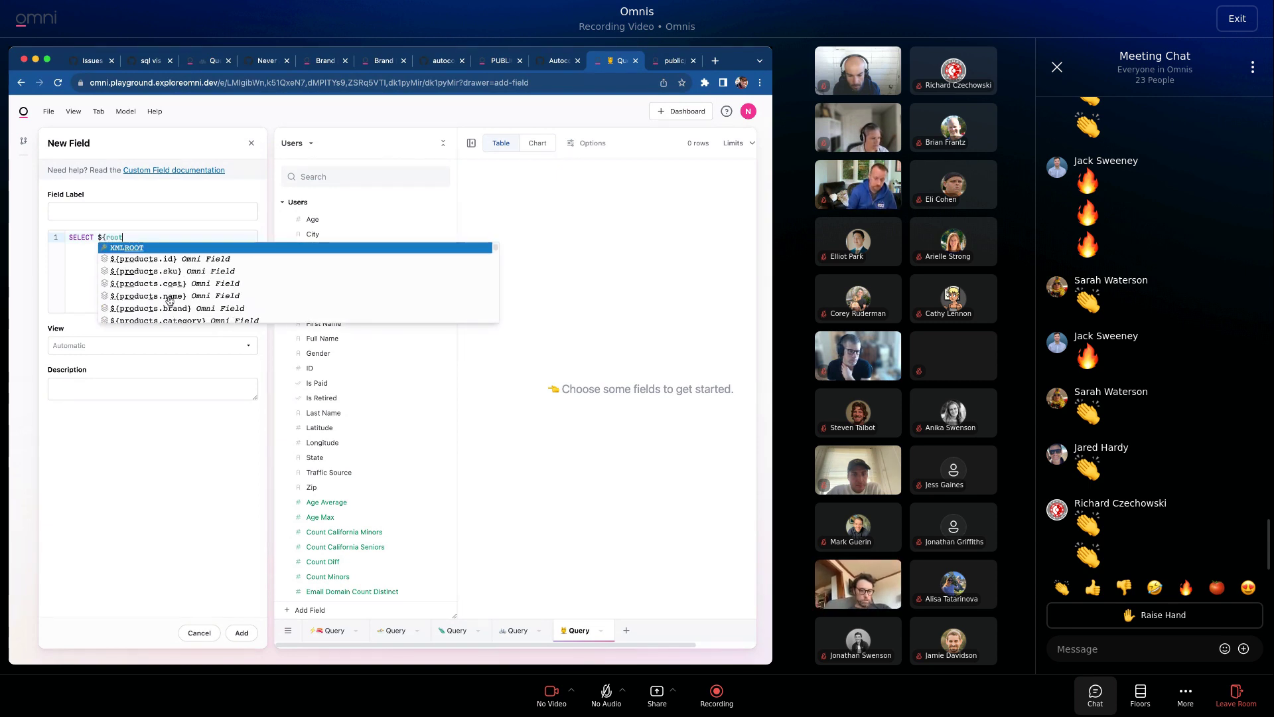
scroll(170, 300, down, 2)
scroll(170, 301, down, 2)
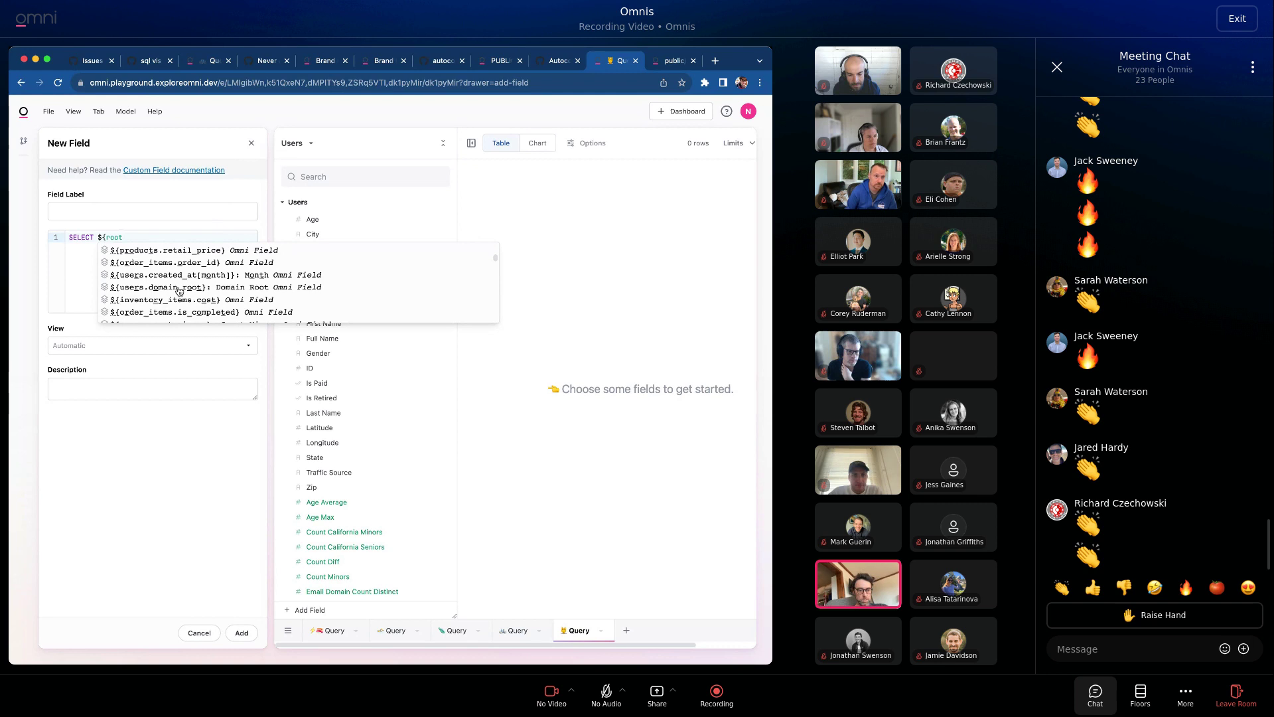
click(236, 288)
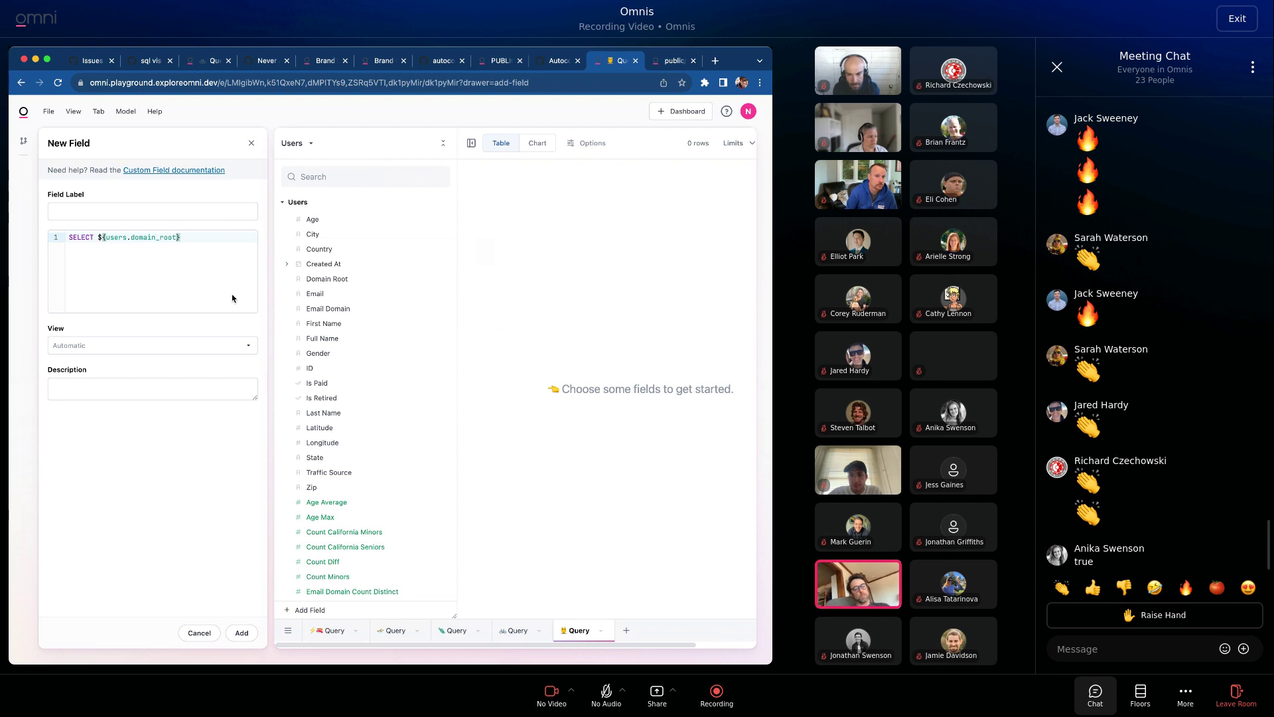
Step: Replace the inserted domain_root reference with ${root to bring up its autocomplete suggestions
key(BackSpace)
key(BackSpace)
key(BackSpace)
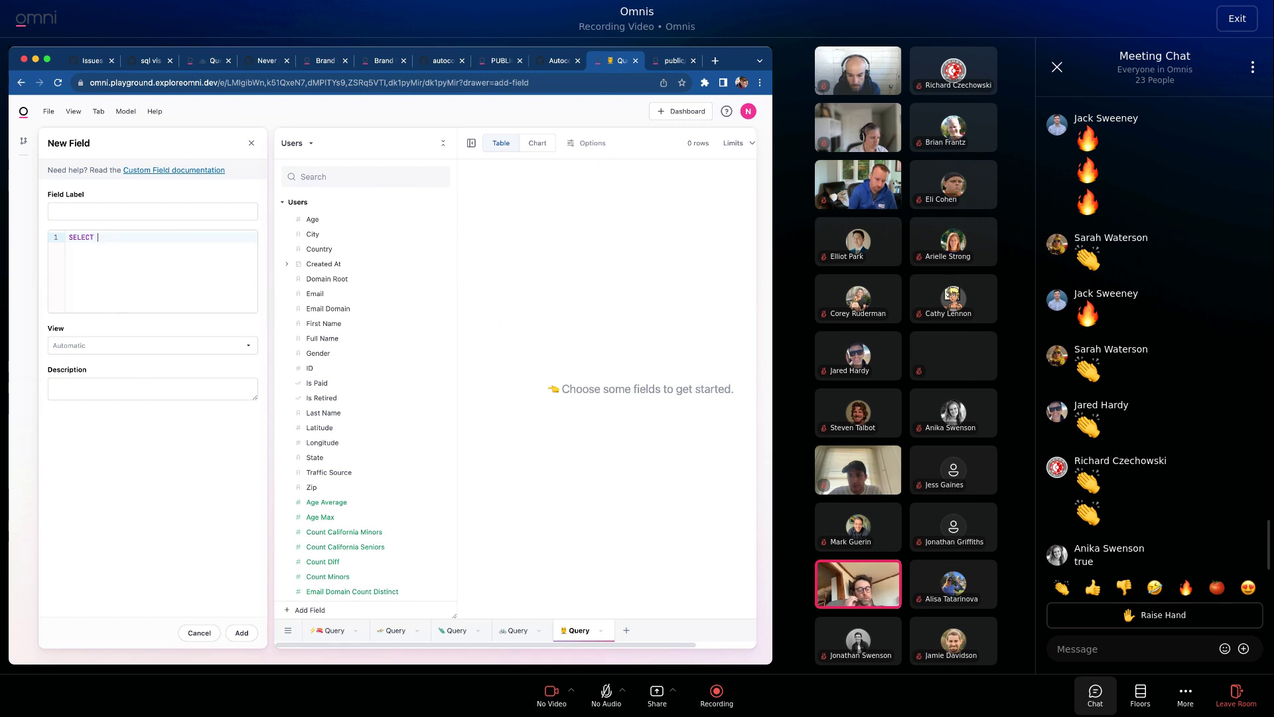
text(${root)
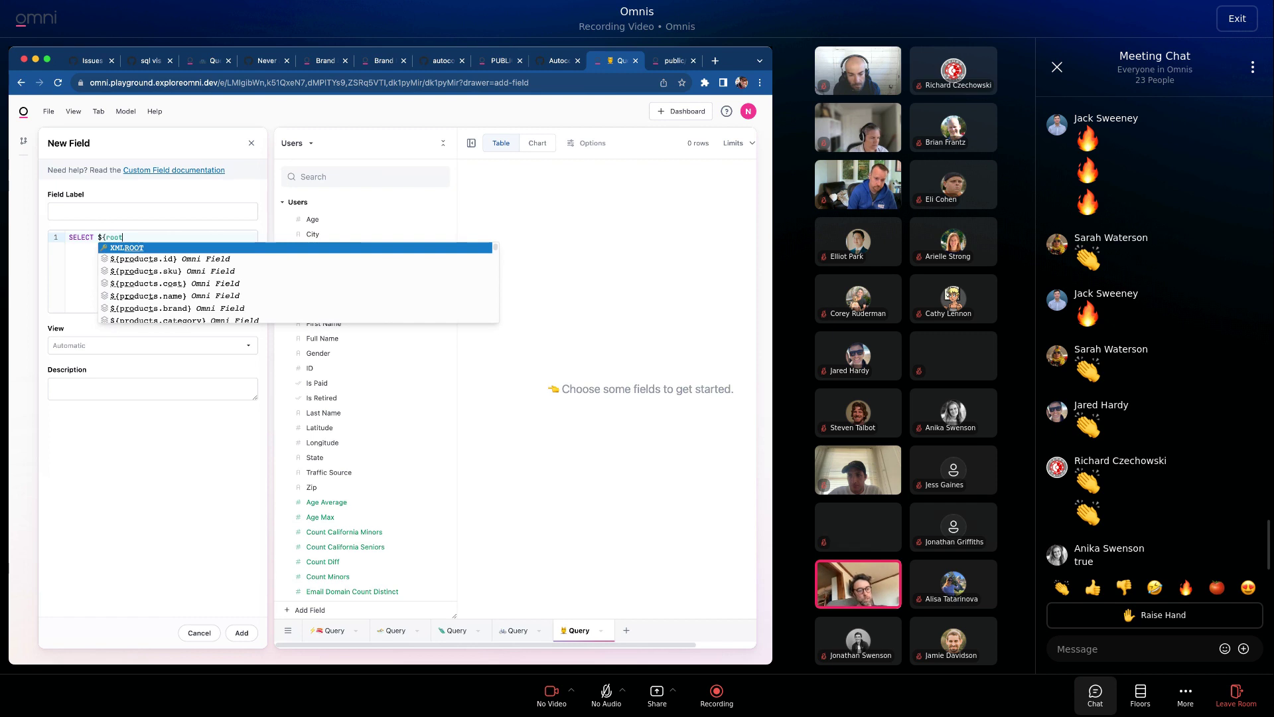
Step: Shorten the reference to ${ and look through the unfiltered list of field suggestions and their labels
key(BackSpace)
key(BackSpace)
key(BackSpace)
key(BackSpace)
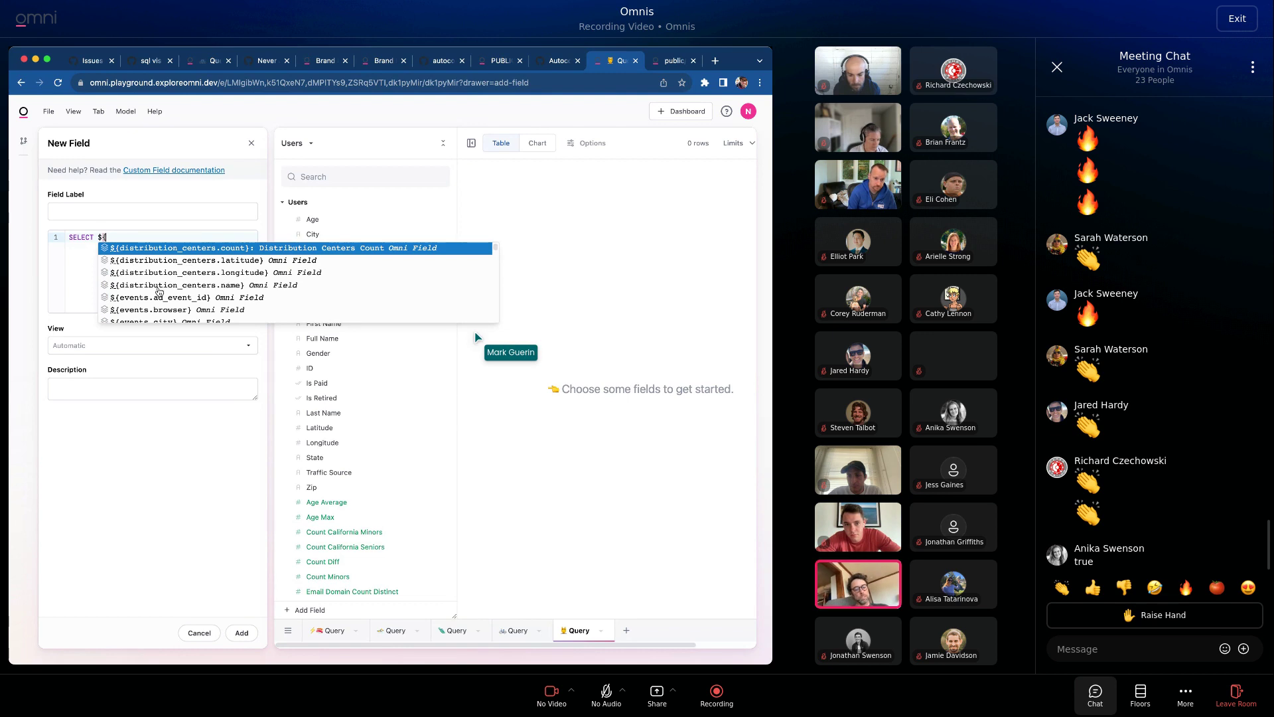
scroll(159, 292, down, 3)
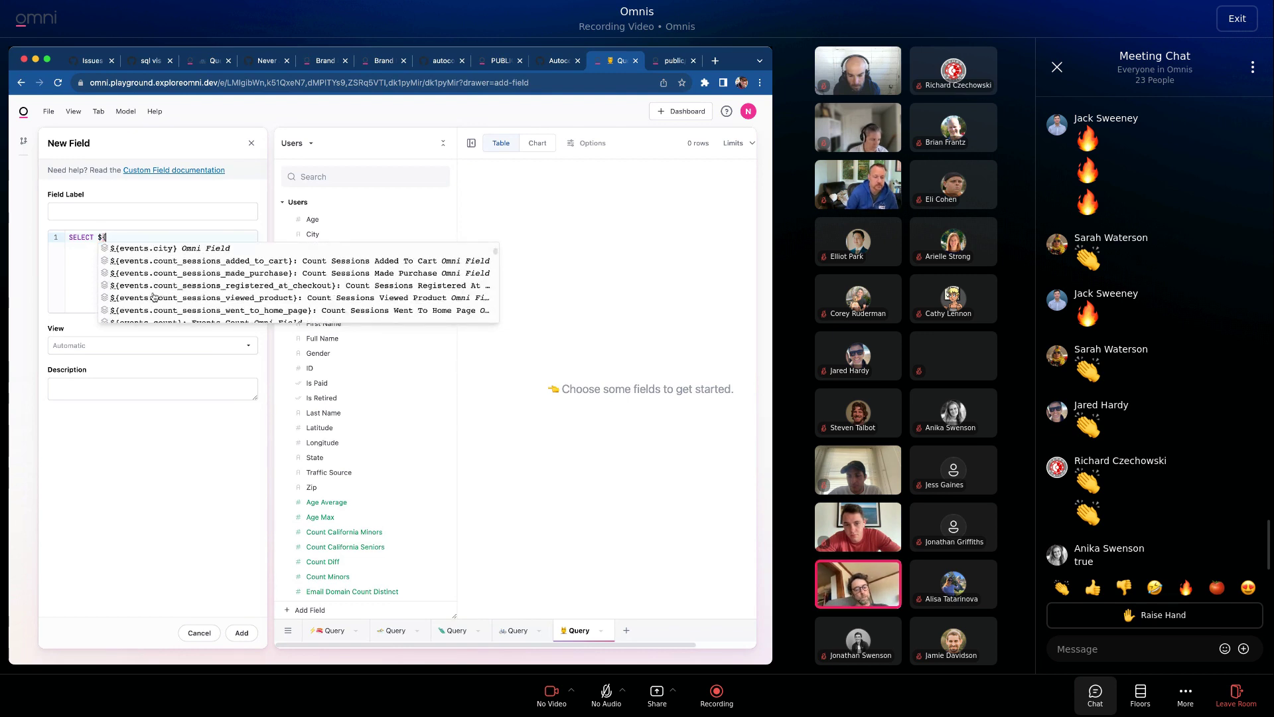
scroll(162, 302, up, 3)
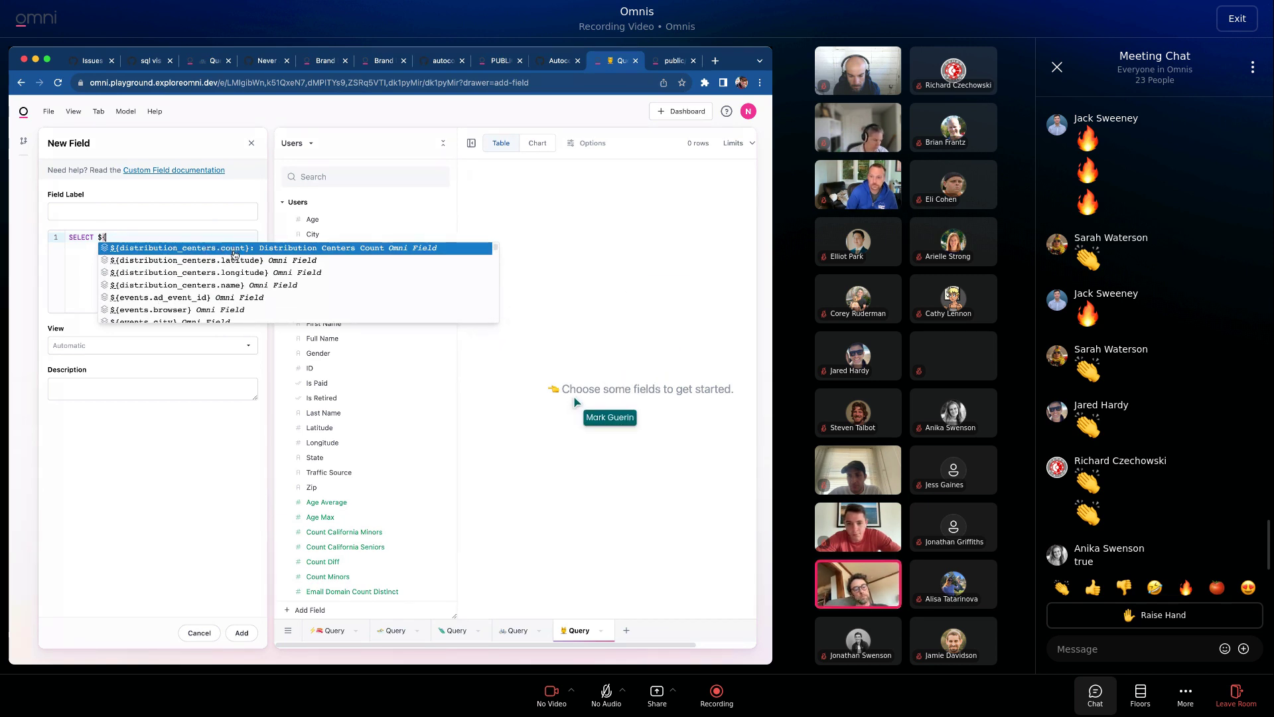
scroll(200, 320, down, 5)
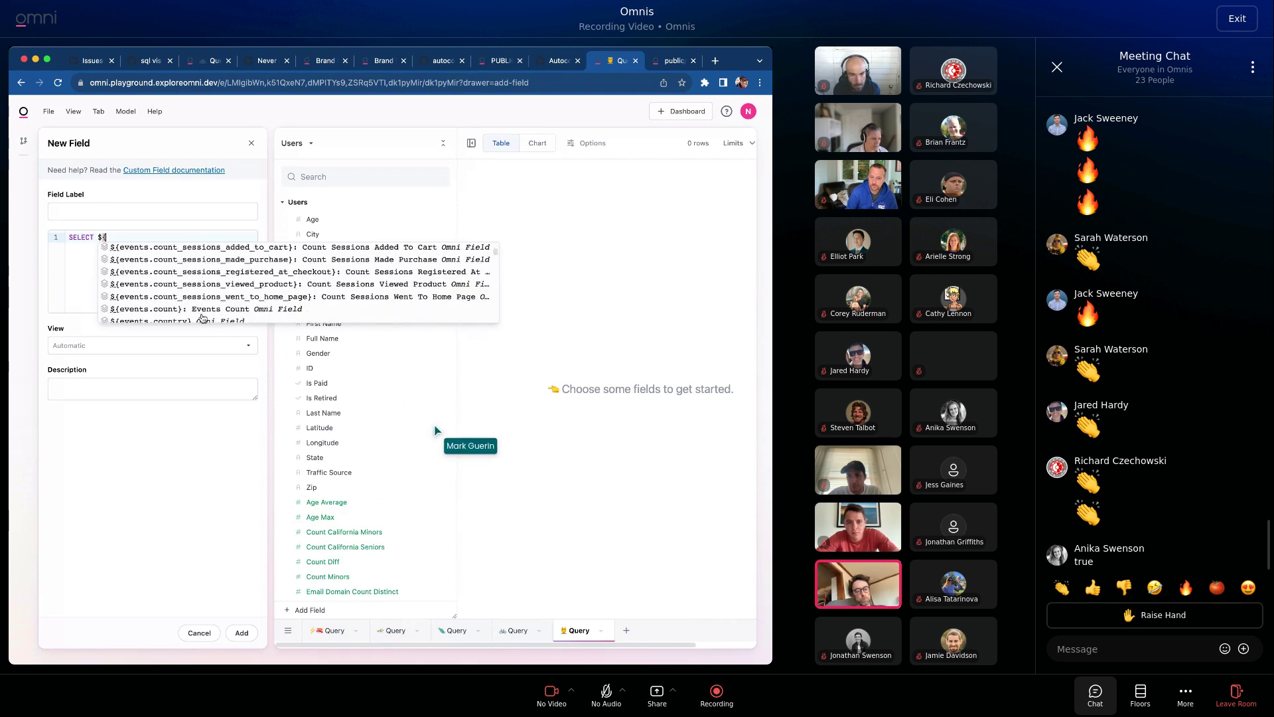
Step: Filter the field suggestions by root, and clear the reference to leave only SELECT in the expression
text(root)
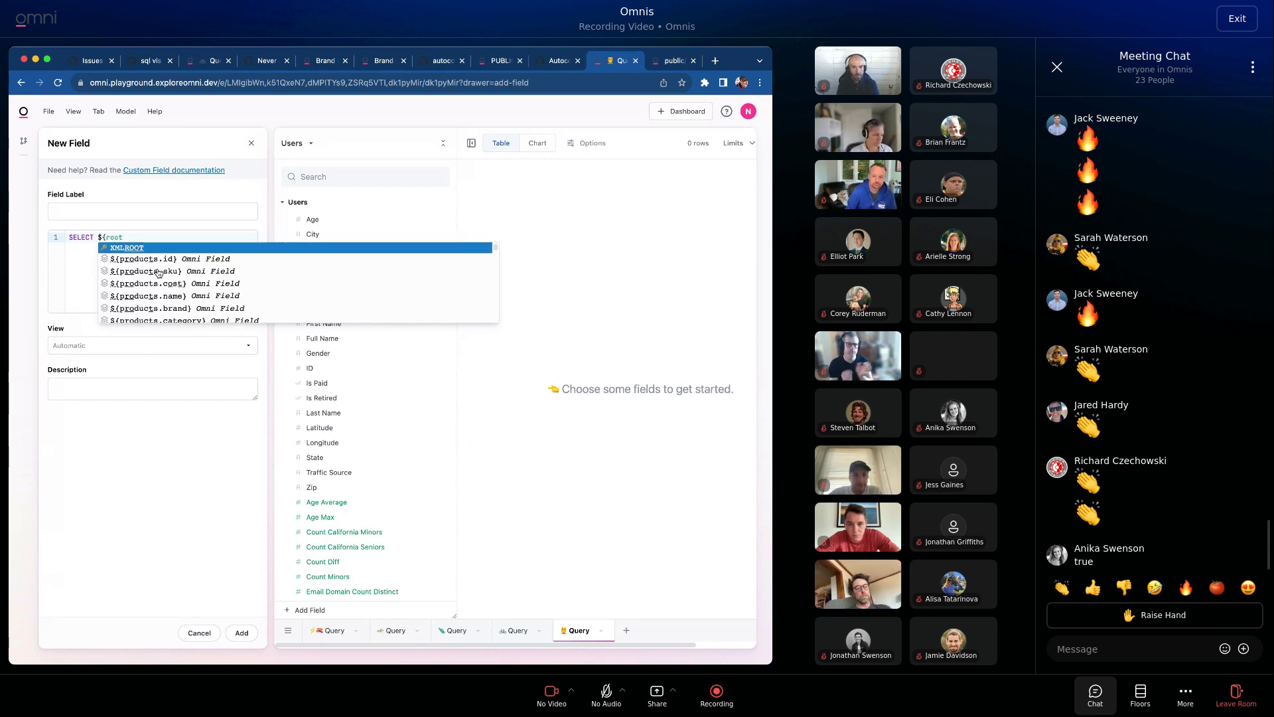
key(BackSpace)
key(BackSpace)
key(BackSpace)
key(BackSpace)
key(BackSpace)
key(BackSpace)
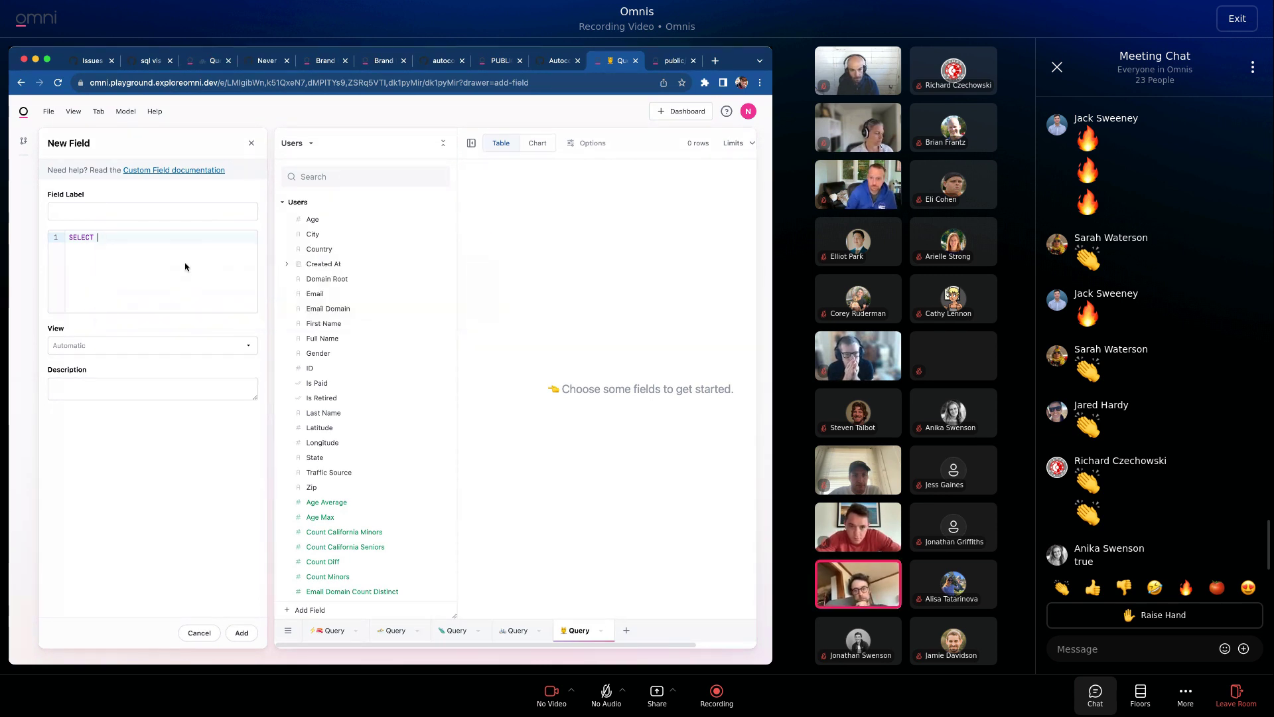